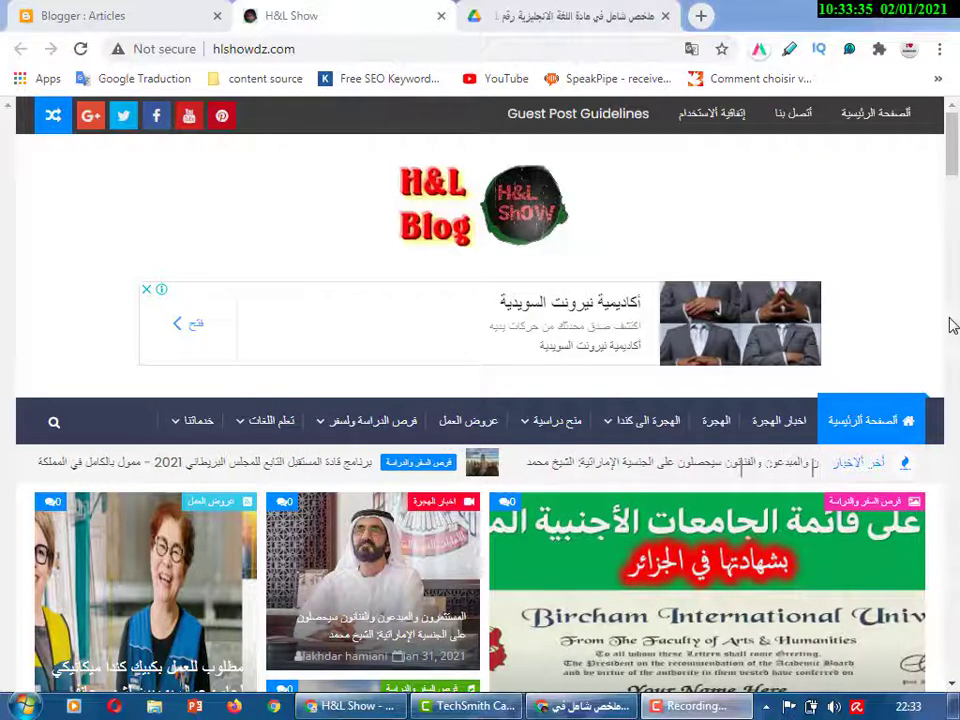
Step: Open the recognised foreign universities article on the H&L Show blog
{"action": "scroll", "coordinate": [950, 160], "scroll_direction": "down", "scroll_amount": 4}
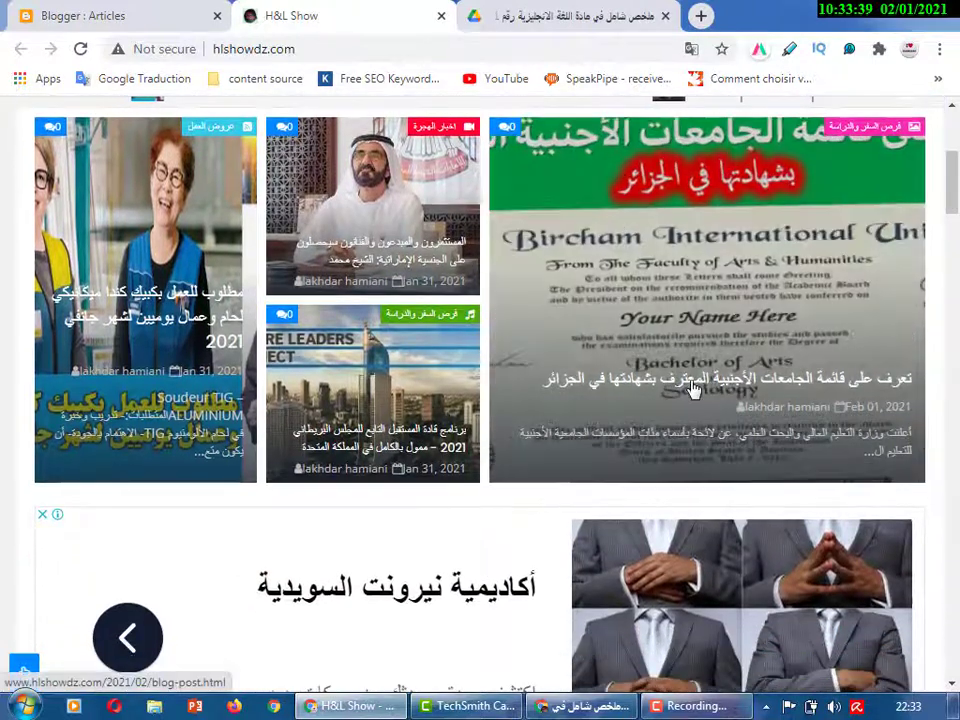
{"action": "left_click", "coordinate": [745, 393]}
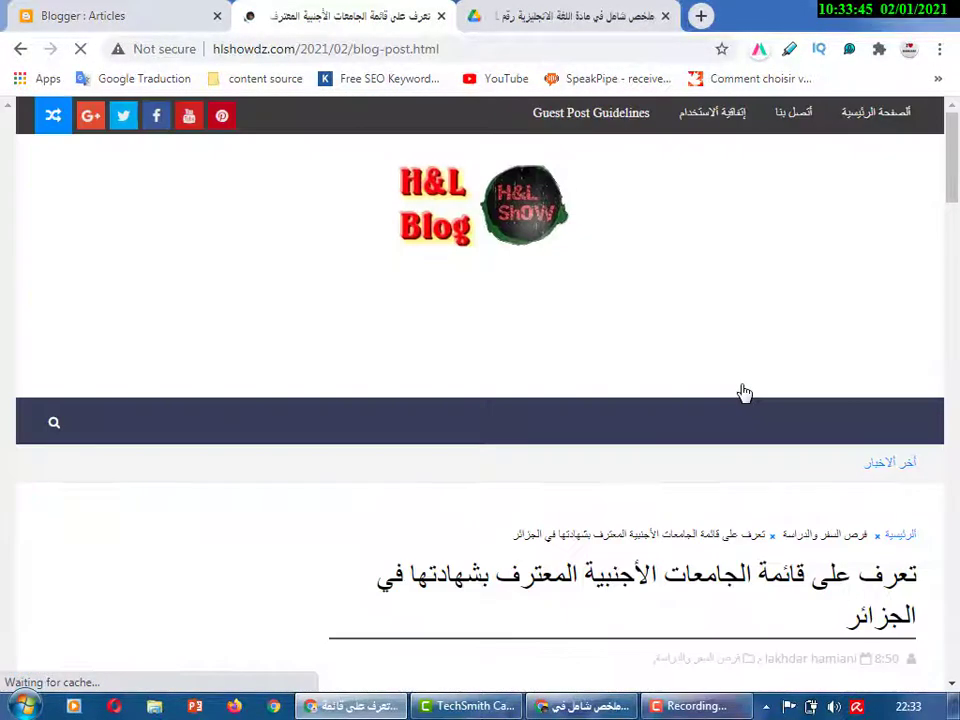
{"action": "left_click_drag", "start_coordinate": [952, 137], "coordinate": [951, 440]}
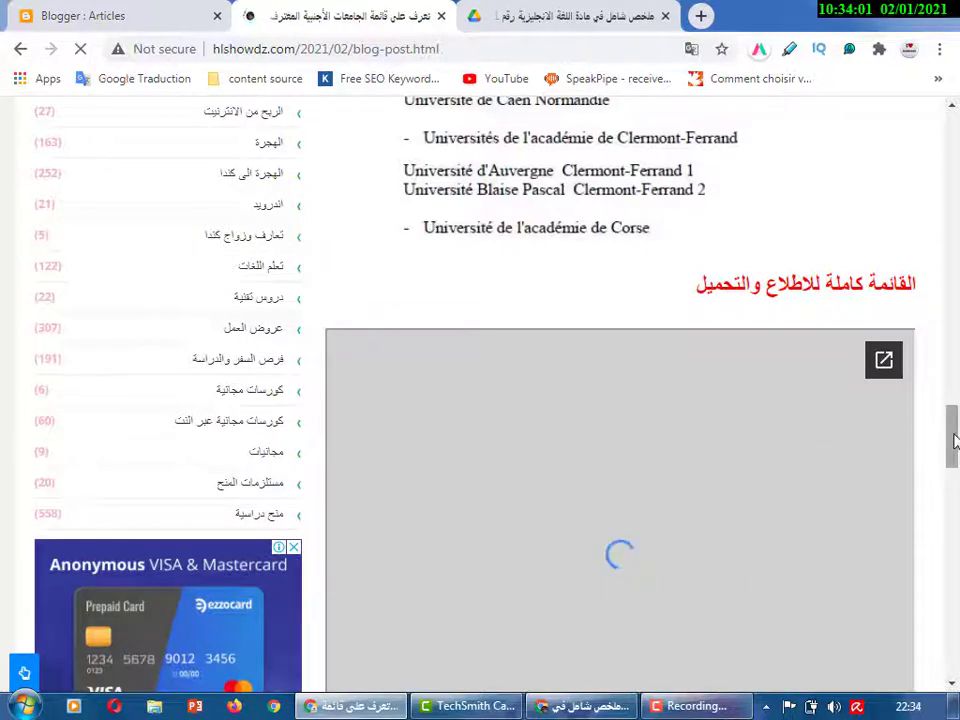
Step: Page through the embedded 56-page PDF to page 7 (Saudi Arabia)
{"action": "scroll", "coordinate": [951, 446], "scroll_direction": "down", "scroll_amount": 3}
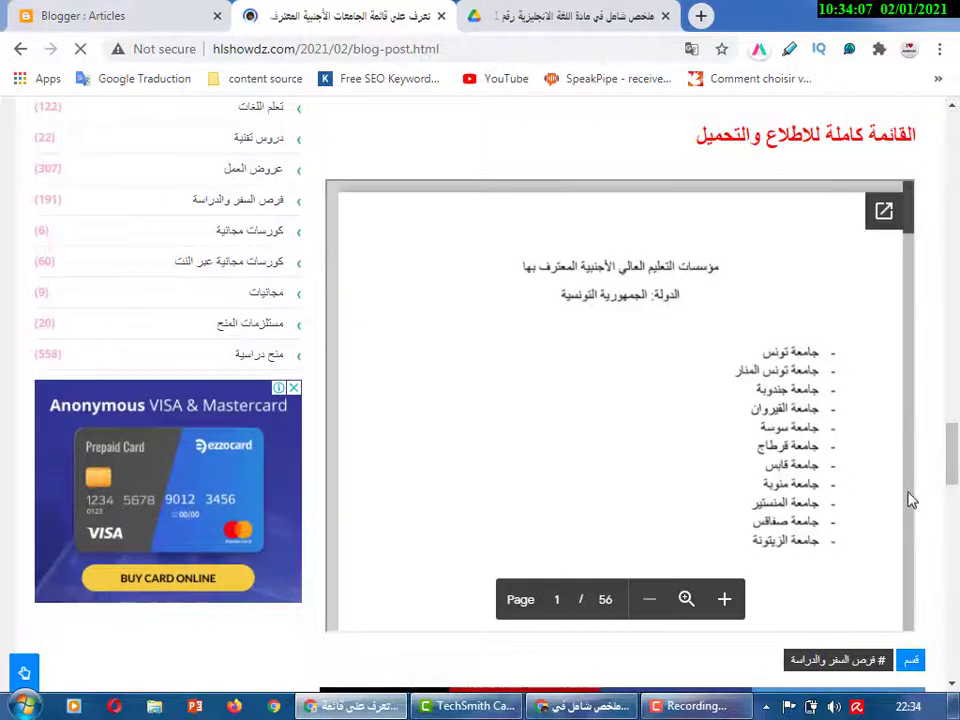
{"action": "scroll", "coordinate": [910, 500], "scroll_direction": "down", "scroll_amount": 10}
{"action": "scroll", "coordinate": [910, 500], "scroll_direction": "down", "scroll_amount": 4}
{"action": "scroll", "coordinate": [910, 500], "scroll_direction": "down", "scroll_amount": 20}
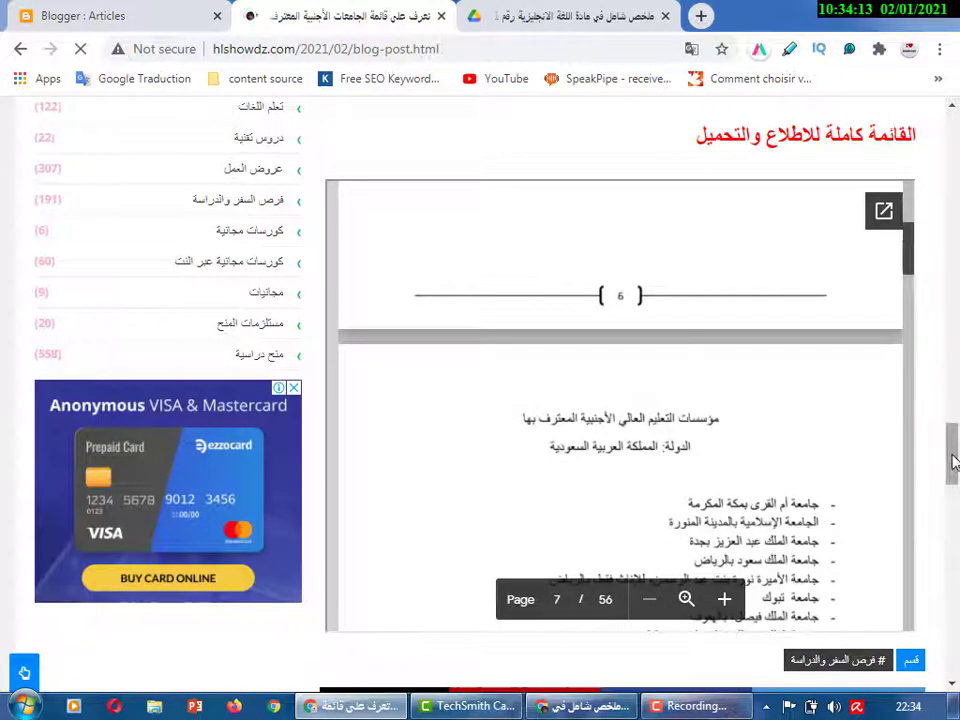
{"action": "scroll", "coordinate": [948, 475], "scroll_direction": "down", "scroll_amount": 3}
{"action": "scroll", "coordinate": [951, 465], "scroll_direction": "up", "scroll_amount": 3}
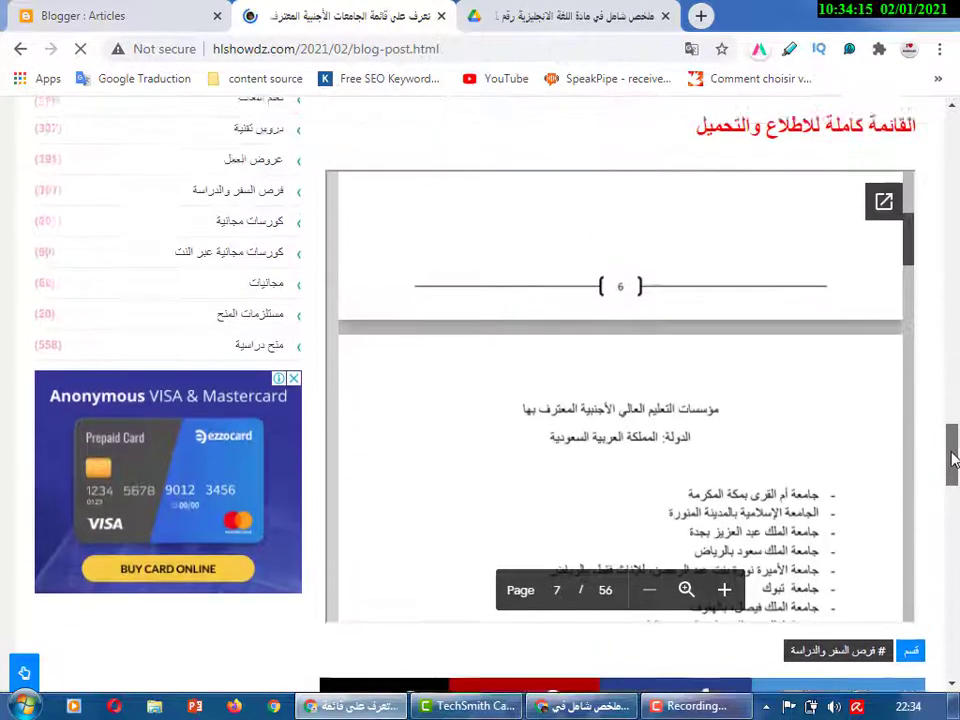
Step: Pop the university-list PDF out into Google Drive, close it, and return to the Blogger posts list
{"action": "left_click", "coordinate": [884, 240]}
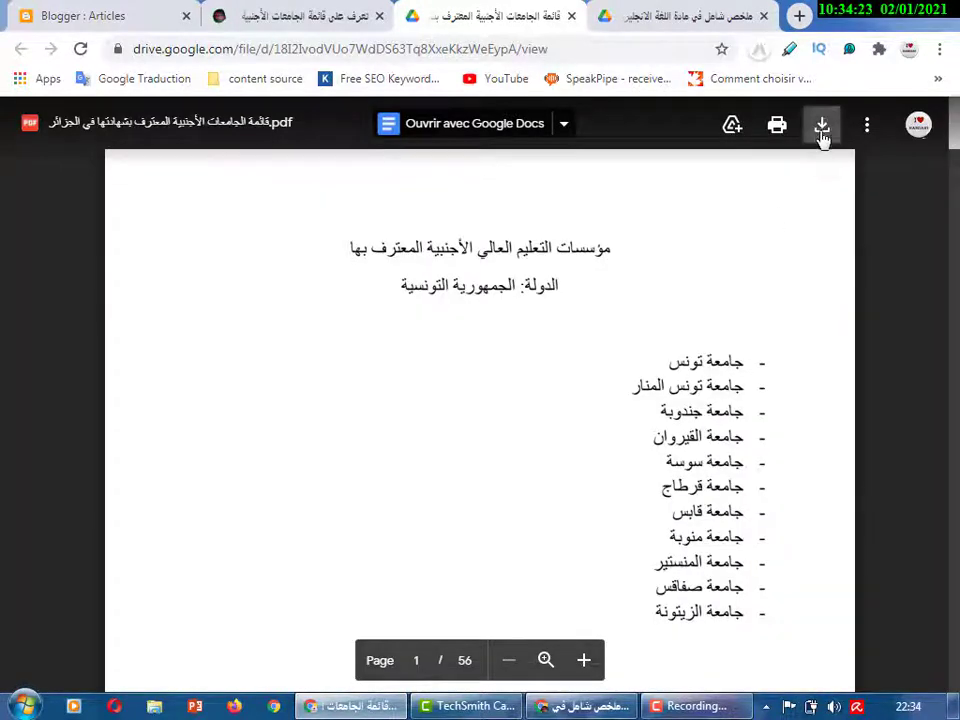
{"action": "left_click", "coordinate": [572, 16]}
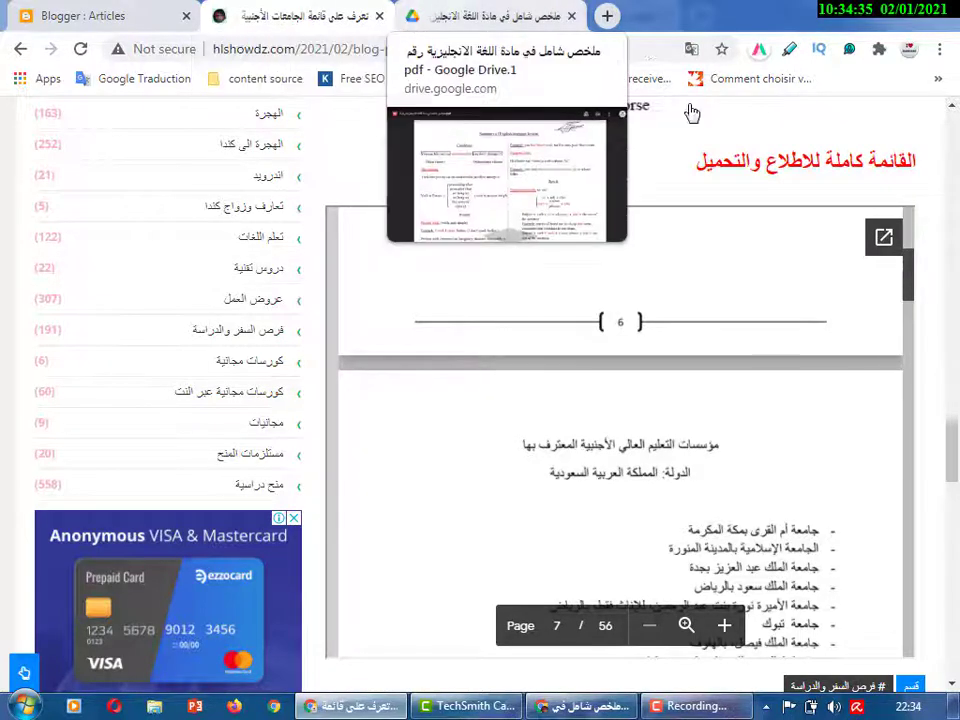
{"action": "mouse_move", "coordinate": [952, 450]}
{"action": "left_mouse_down"}
{"action": "mouse_move", "coordinate": [953, 480]}
{"action": "mouse_move", "coordinate": [952, 442]}
{"action": "left_mouse_up"}
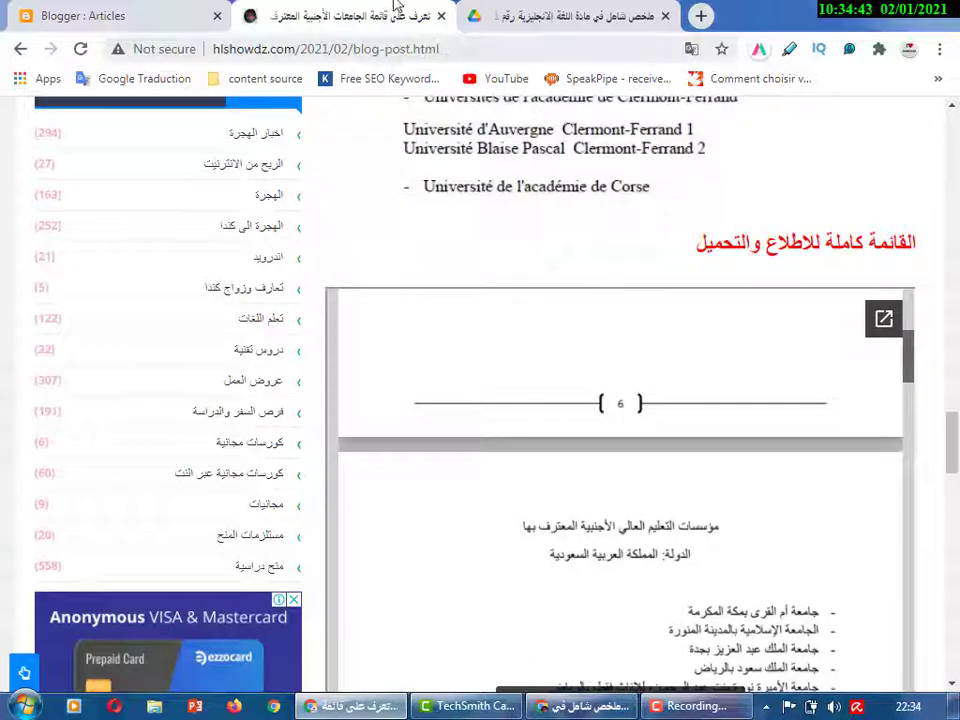
{"action": "left_click", "coordinate": [78, 12]}
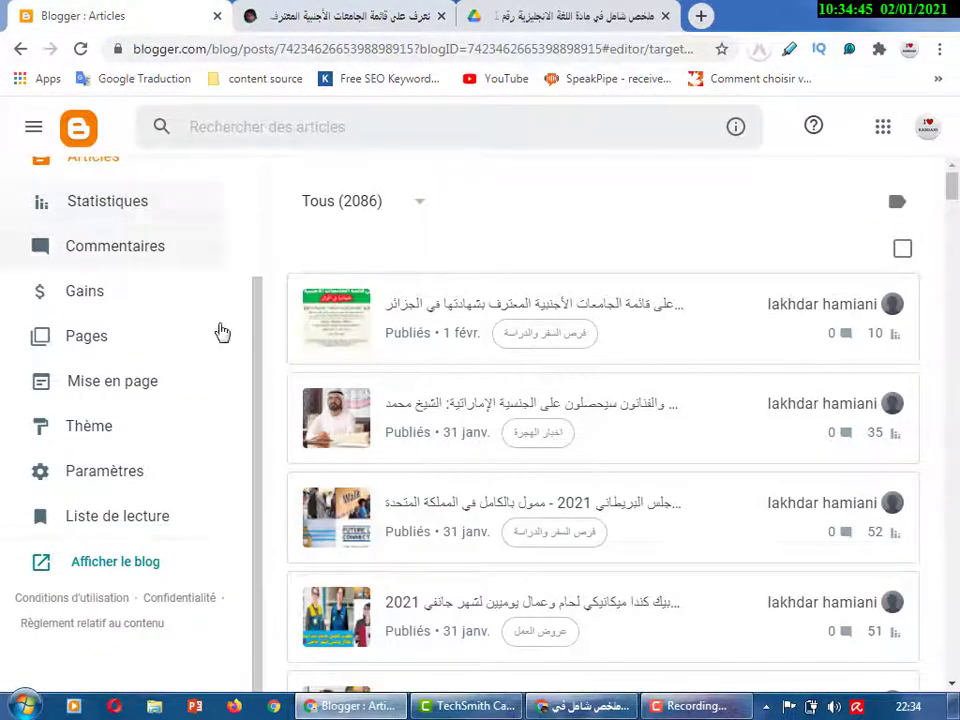
Step: Create a new post and title it 'how to embed a pdf file in blogger post'
{"action": "scroll", "coordinate": [253, 242], "scroll_direction": "up", "scroll_amount": 3}
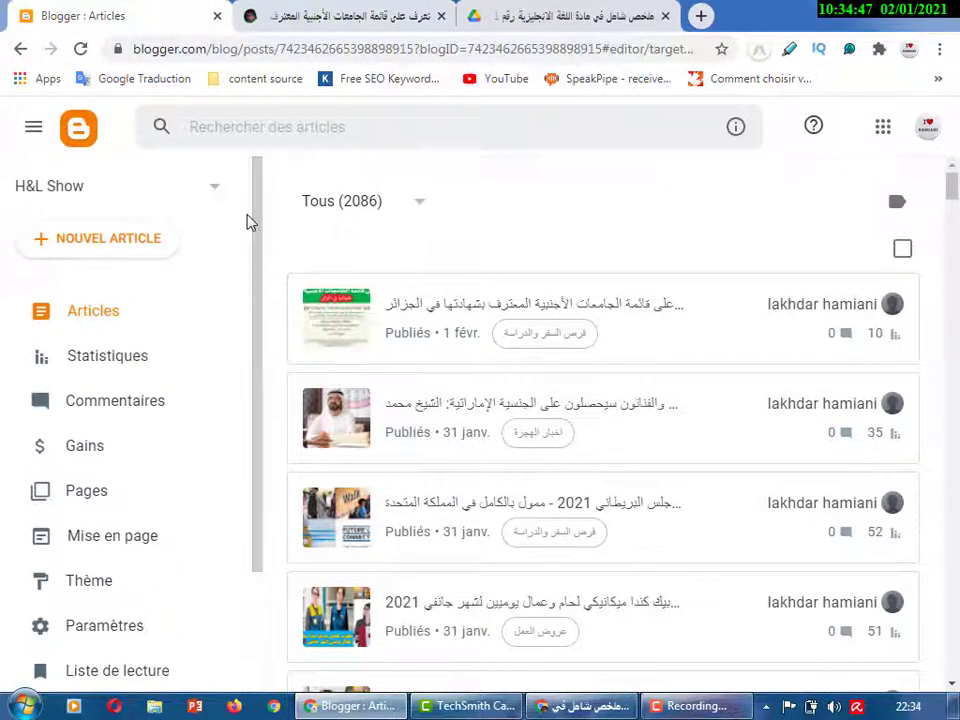
{"action": "left_click", "coordinate": [118, 249]}
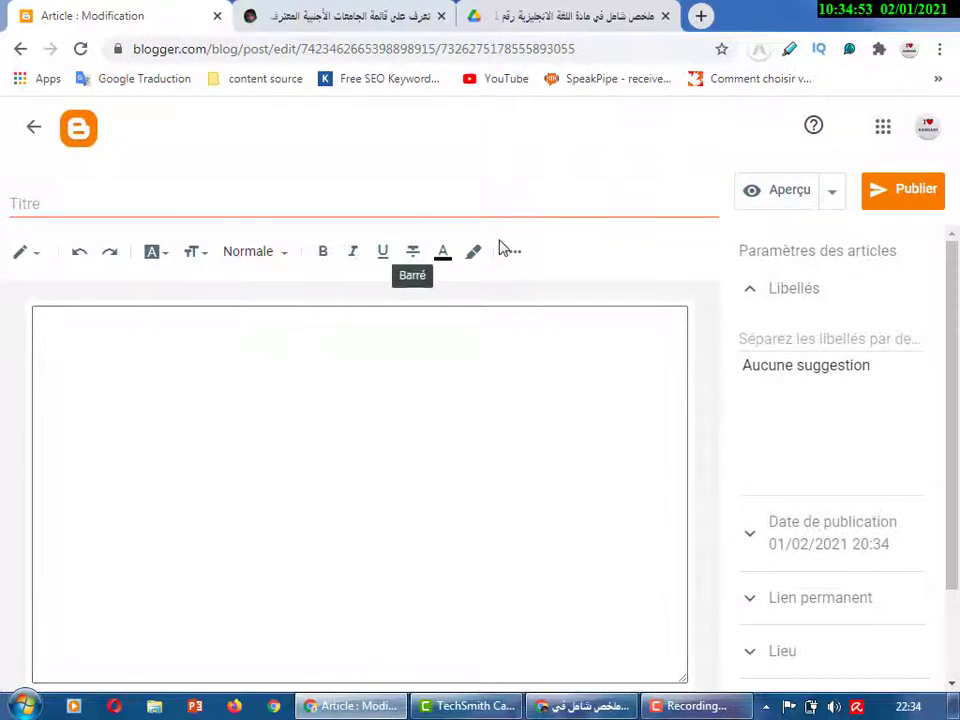
{"action": "left_click", "coordinate": [588, 196]}
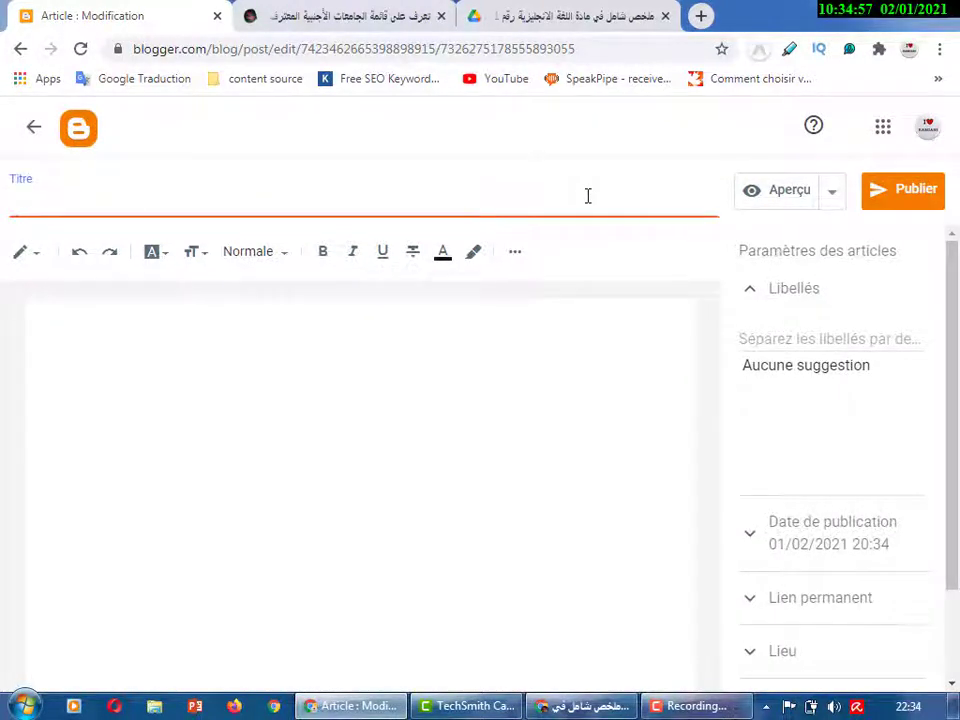
{"action": "type", "text": "how"}
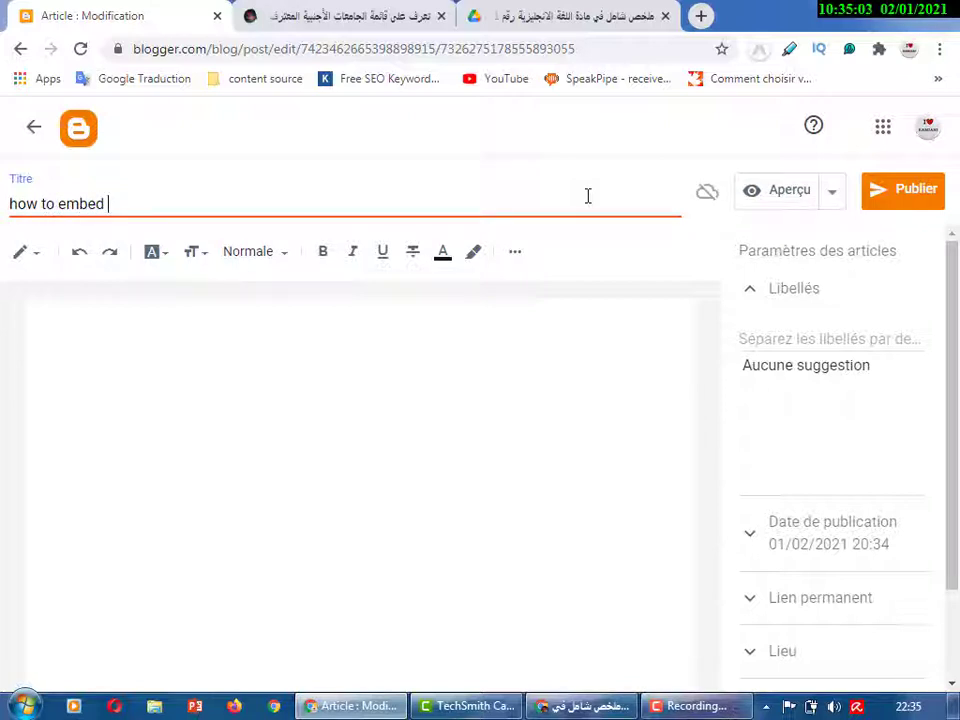
{"action": "type", "text": "to embed a "}
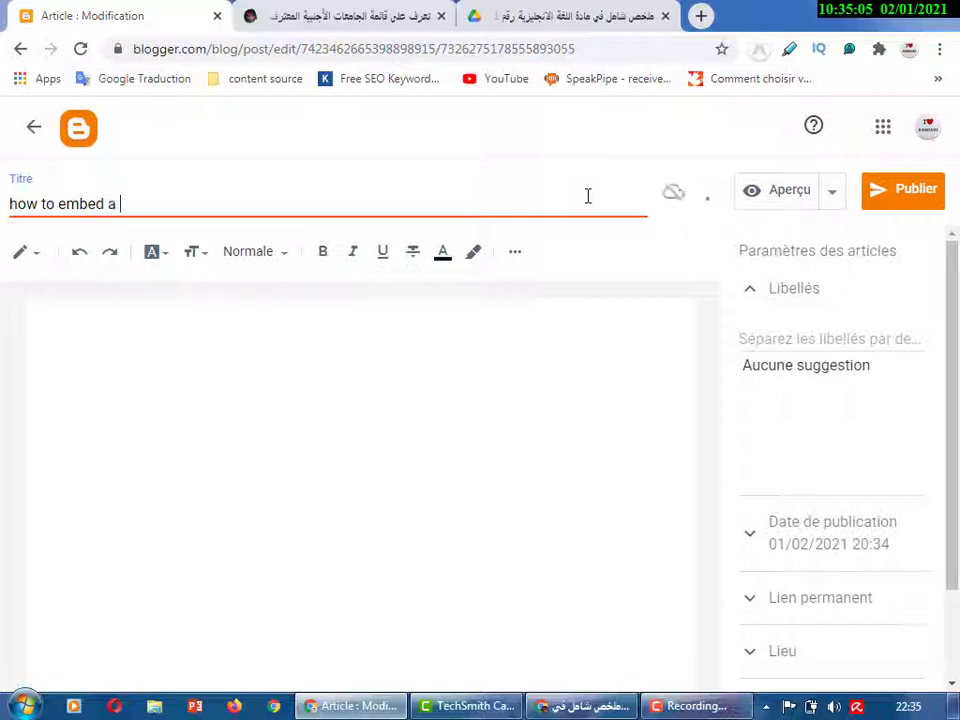
{"action": "type", "text": "pdf fil"}
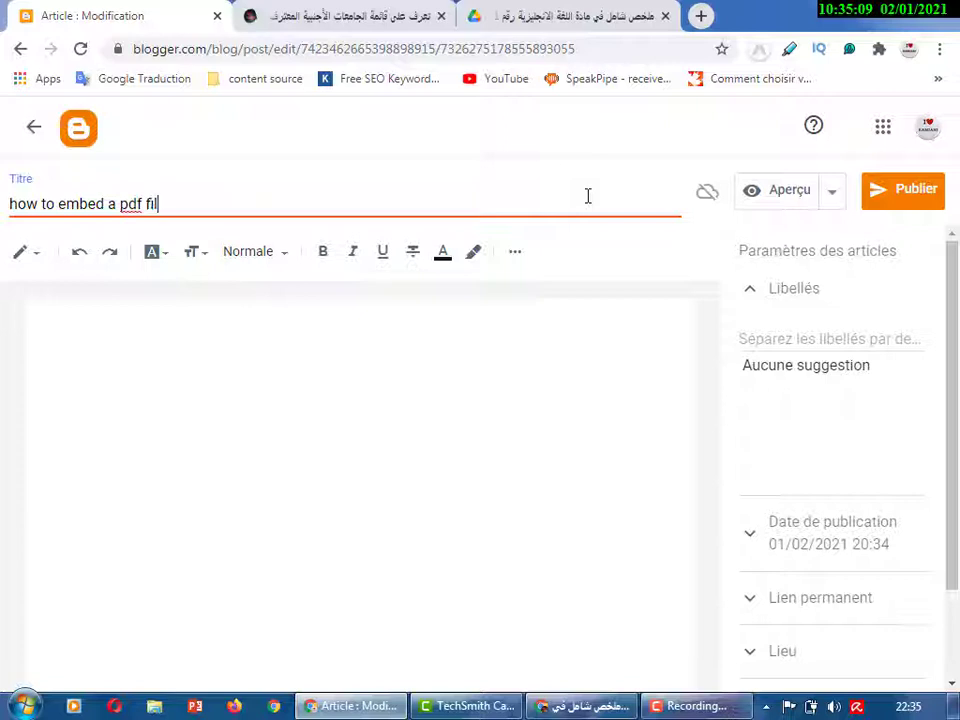
{"action": "type", "text": "e in blogger post"}
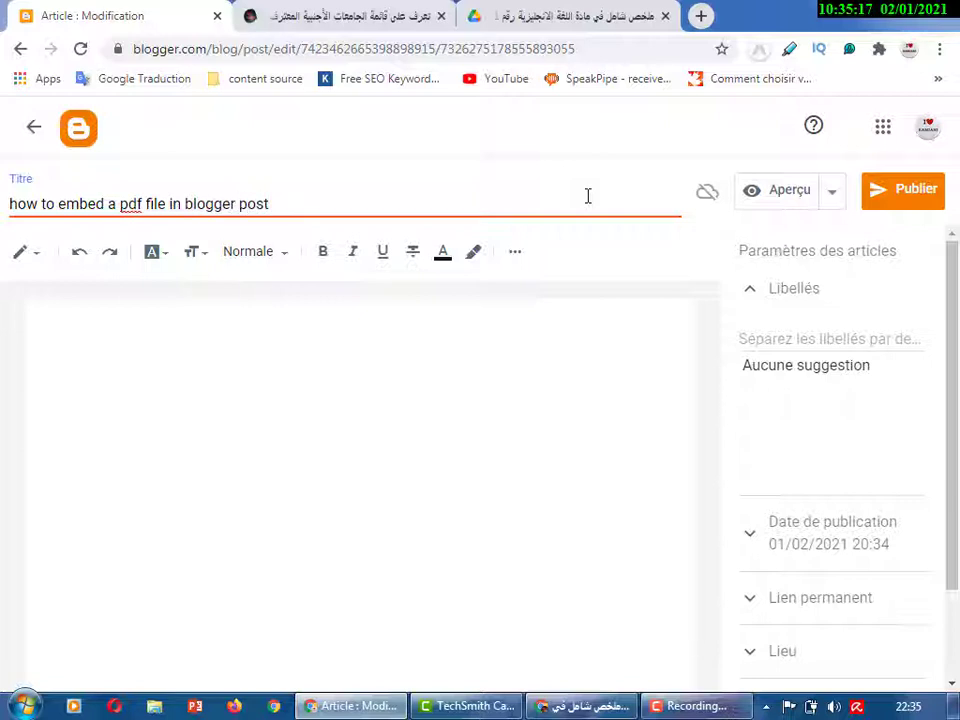
Step: Fill the post body with two lines of placeholder text
{"action": "left_click", "coordinate": [390, 373]}
{"action": "type", "text": "fc"}
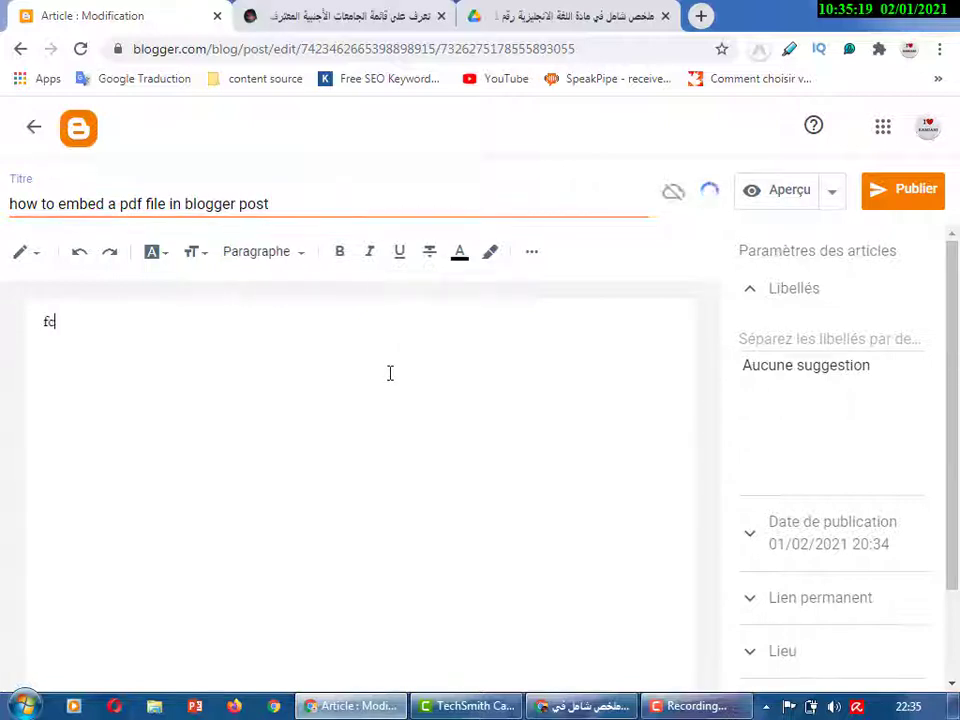
{"action": "type", "text": "hgcyhdbcy"}
{"action": "key", "text": "Return"}
{"action": "type", "text": "cbsqdchbdycyb "}
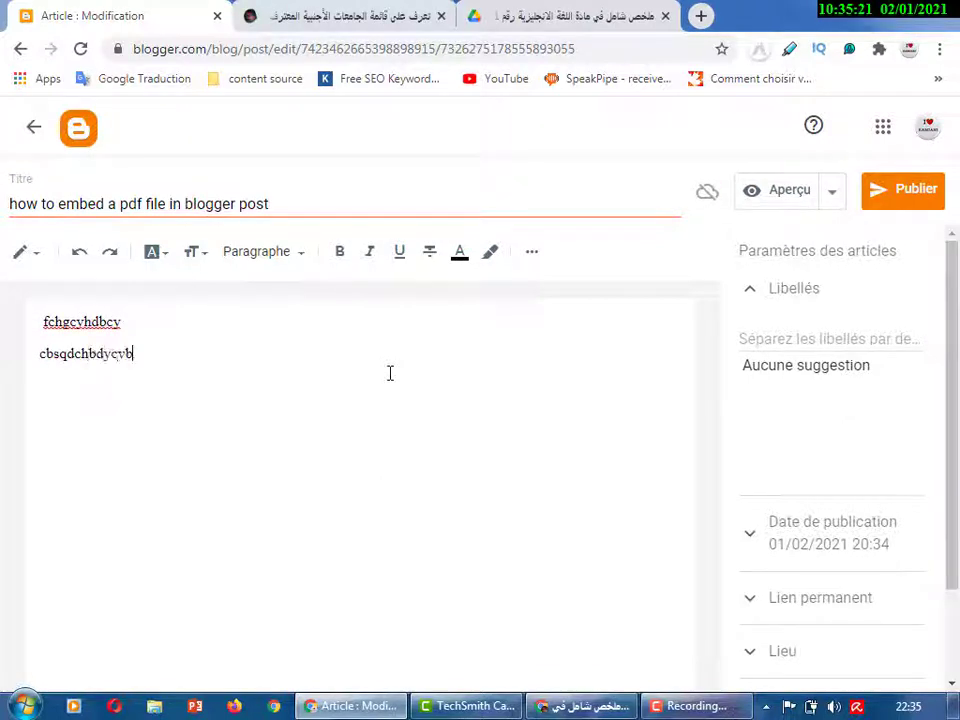
{"action": "type", "text": "hchdbchdbchdc dchdhyvgdhvbd dhcgdhycgdhcgdhcg djgdhvdbvhdbv"}
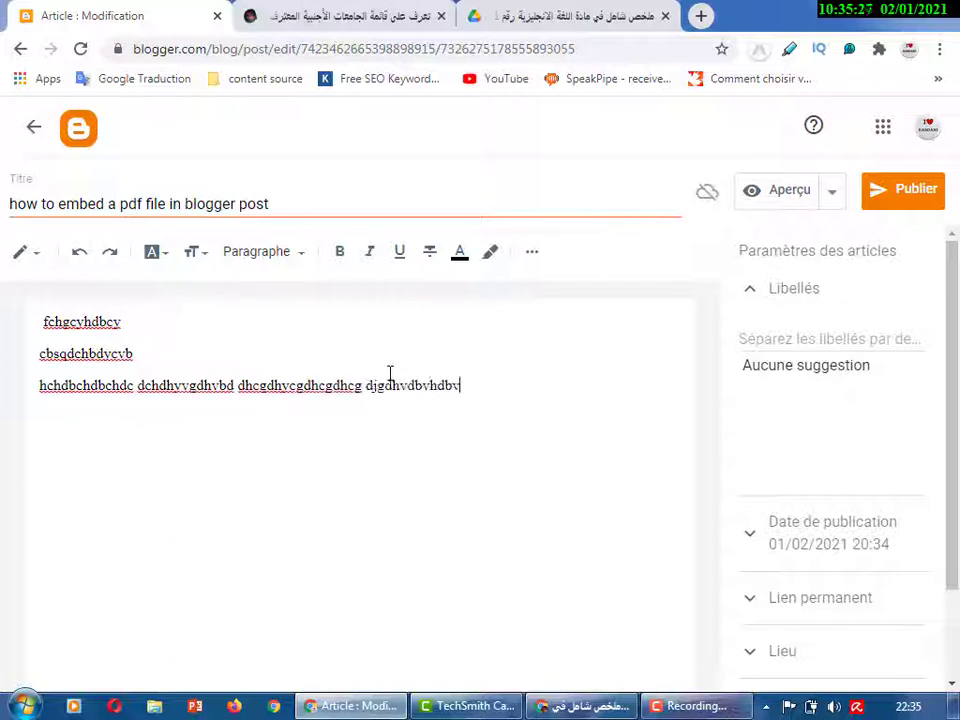
{"action": "key", "text": "Return"}
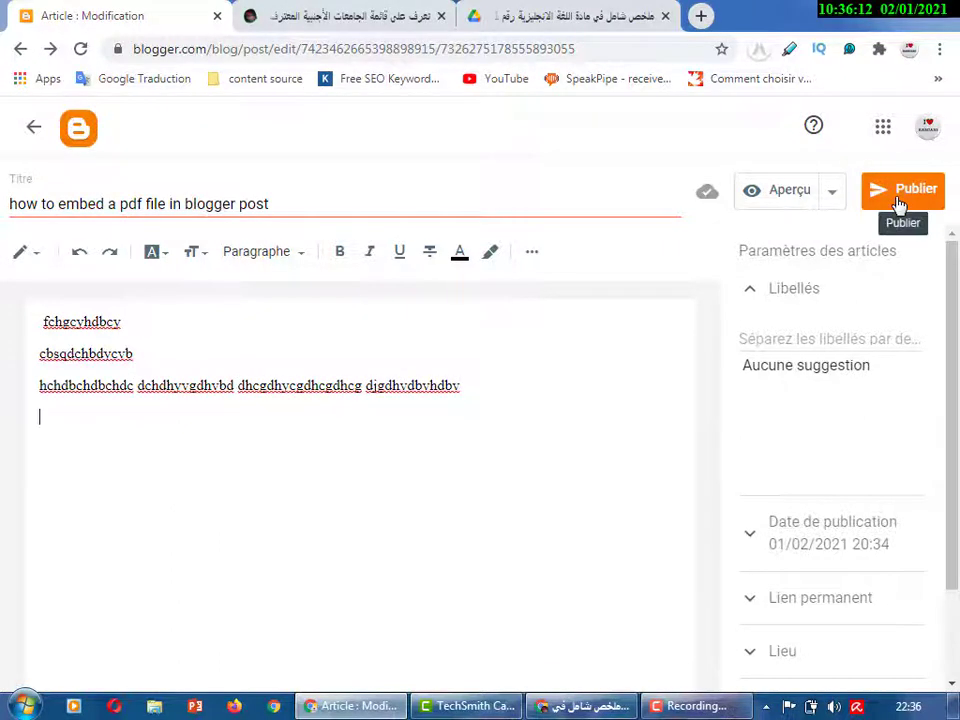
Step: Publish the post and confirm publication
{"action": "left_click", "coordinate": [898, 206]}
{"action": "left_click", "coordinate": [591, 450]}
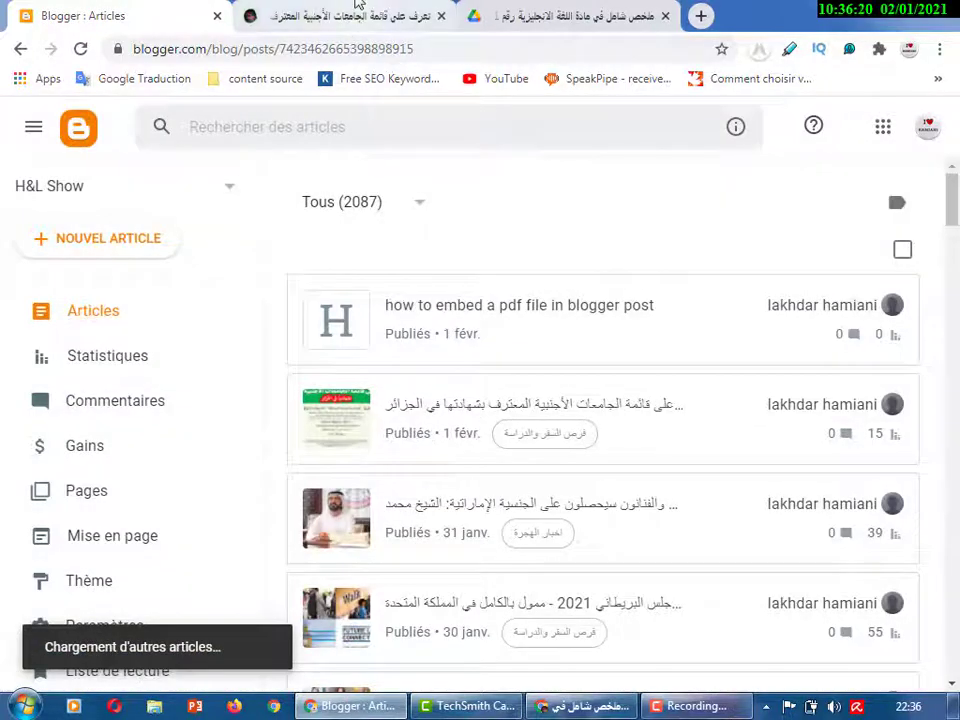
{"action": "left_click", "coordinate": [358, 8]}
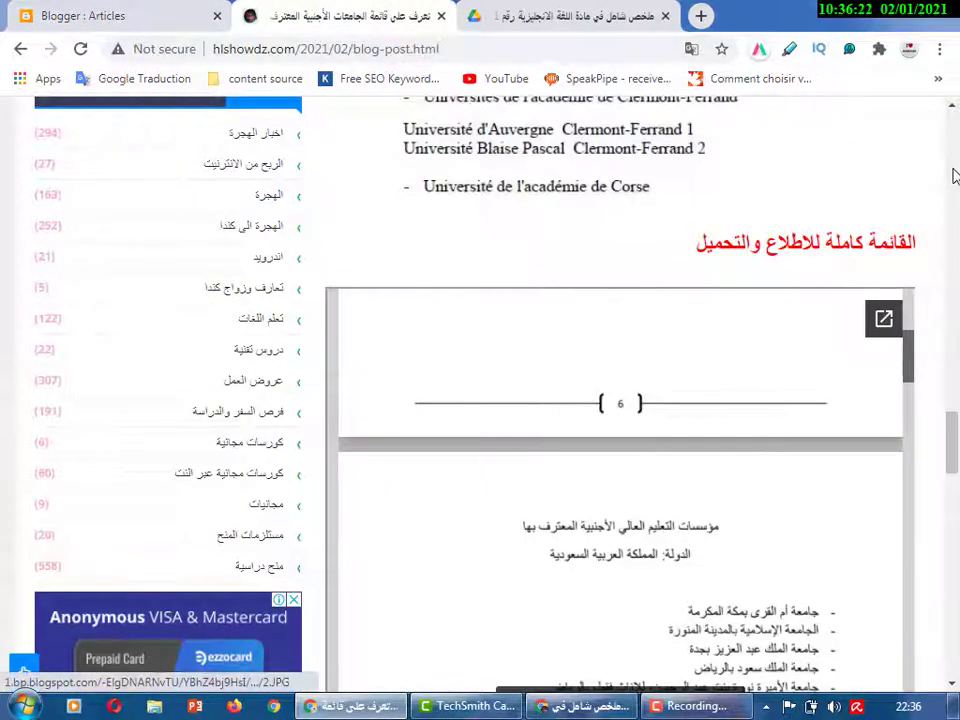
Step: From the blog home page, open the 'how to embed a pdf file in blogger post' article
{"action": "scroll", "coordinate": [955, 160], "scroll_direction": "up", "scroll_amount": 10}
{"action": "scroll", "coordinate": [955, 160], "scroll_direction": "up", "scroll_amount": 10}
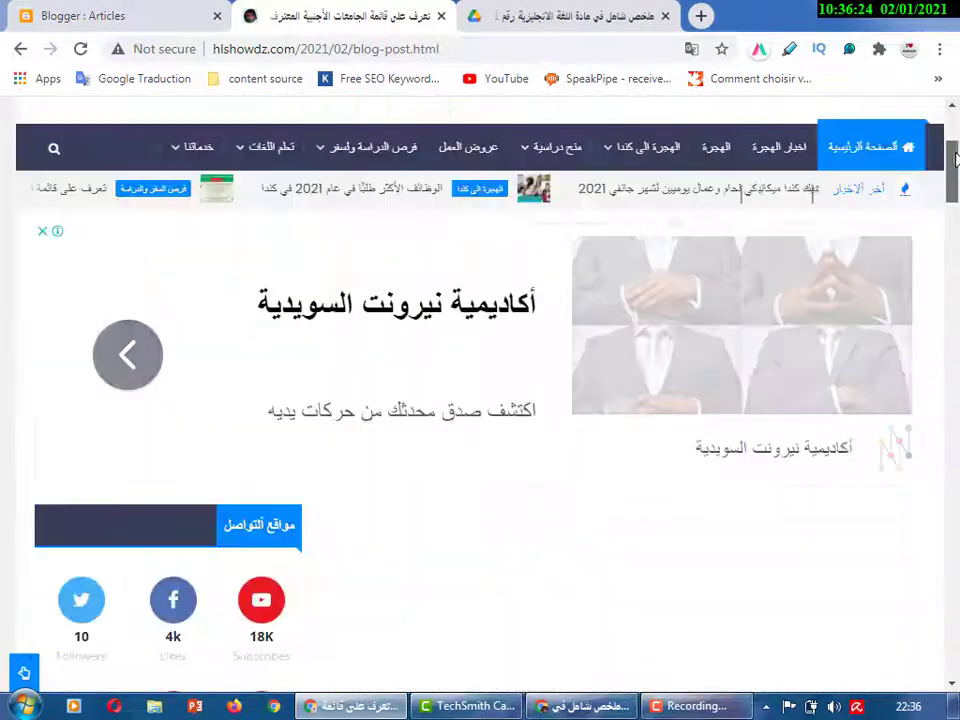
{"action": "left_click", "coordinate": [862, 162]}
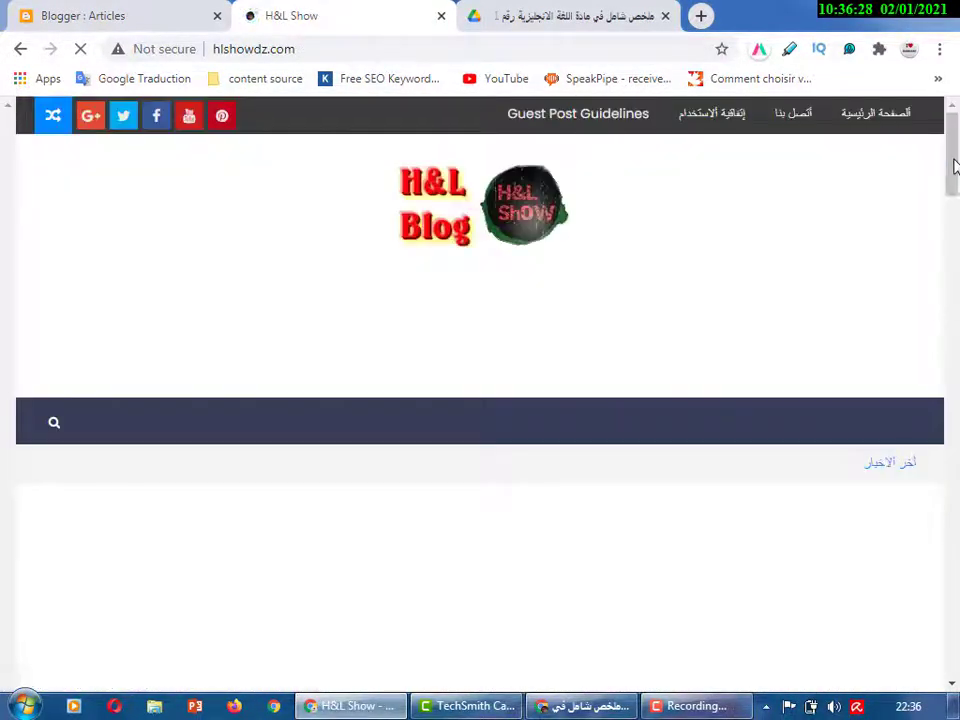
{"action": "left_click_drag", "start_coordinate": [955, 165], "coordinate": [954, 261]}
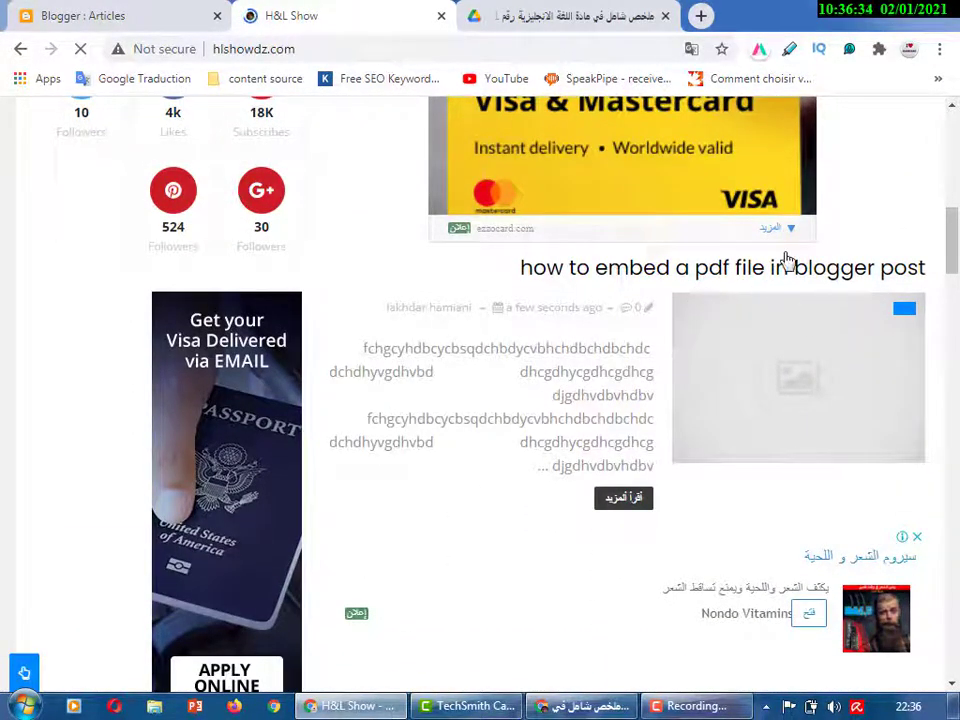
{"action": "left_click", "coordinate": [630, 508]}
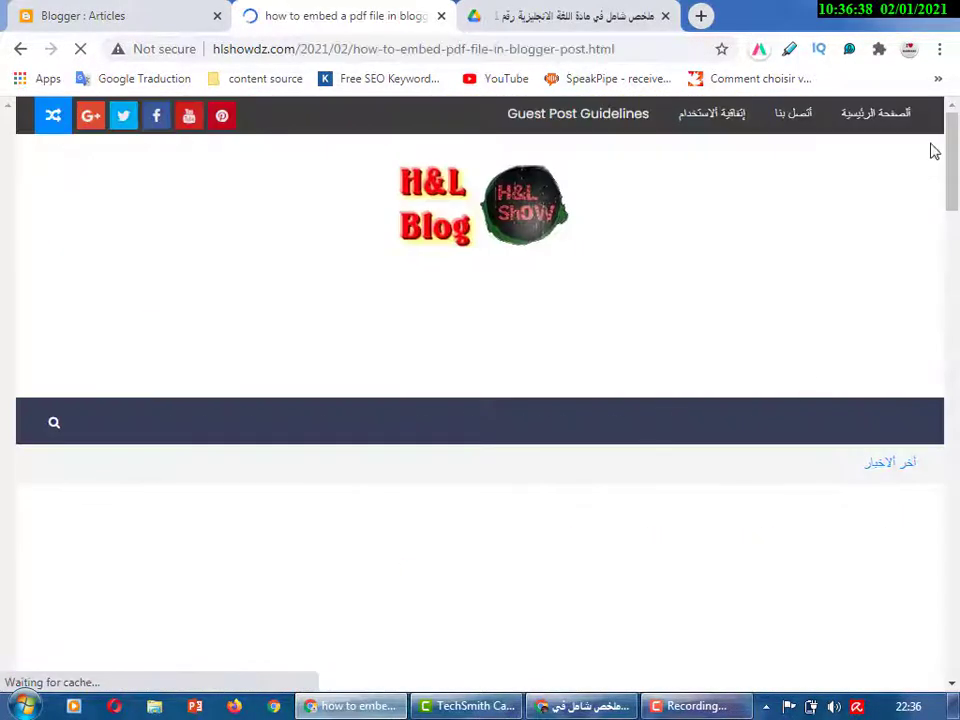
{"action": "left_click_drag", "start_coordinate": [951, 165], "coordinate": [950, 250]}
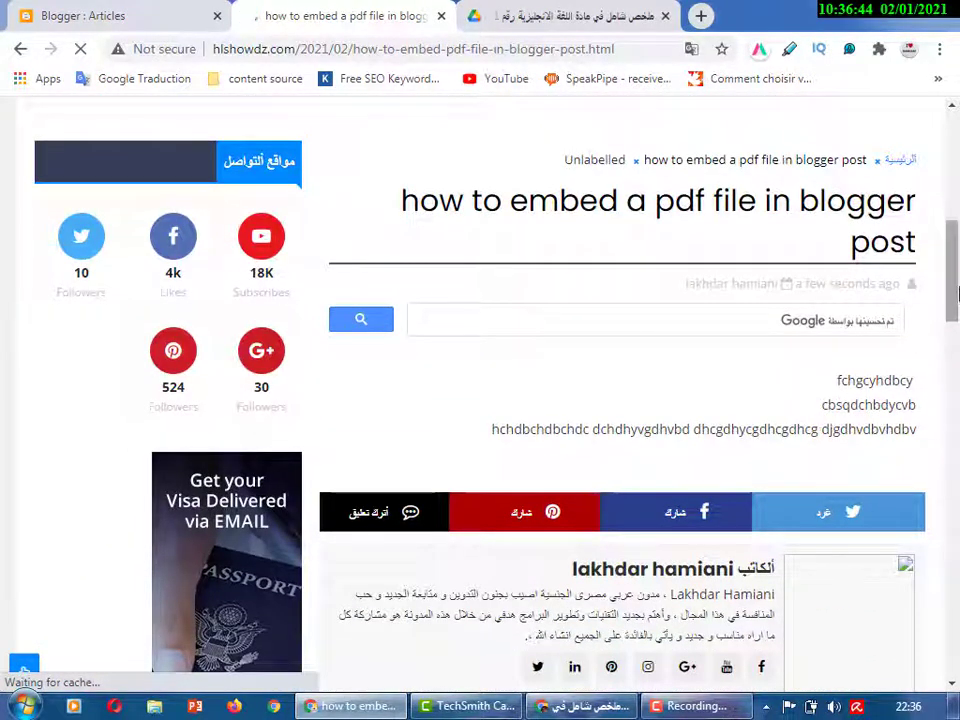
{"action": "left_click_drag", "start_coordinate": [955, 290], "coordinate": [957, 285]}
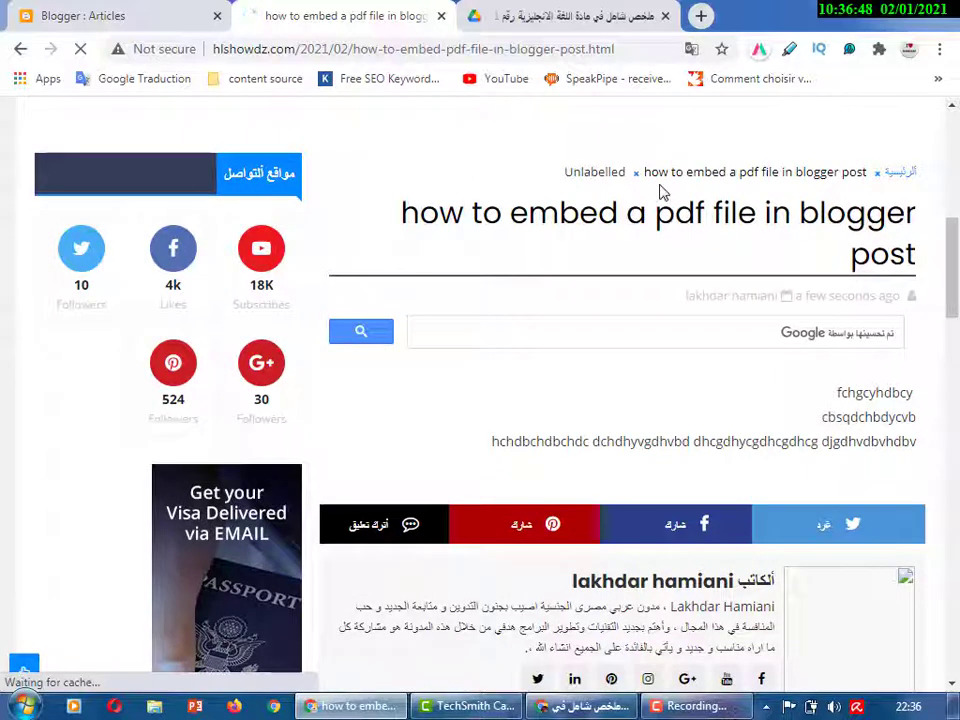
Step: Copy the English lessons PDF's 640×480 iframe embed code from Google Drive's 'Intégrer un élément…' dialog
{"action": "left_click", "coordinate": [574, 22]}
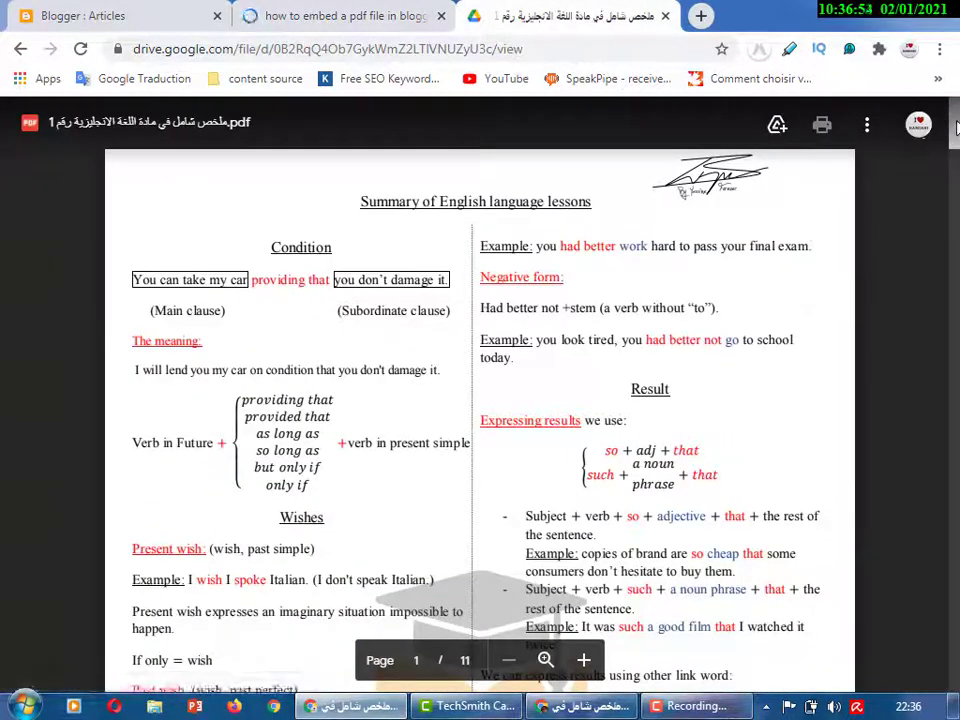
{"action": "mouse_move", "coordinate": [956, 127]}
{"action": "left_mouse_down"}
{"action": "mouse_move", "coordinate": [954, 300]}
{"action": "mouse_move", "coordinate": [956, 130]}
{"action": "left_mouse_up"}
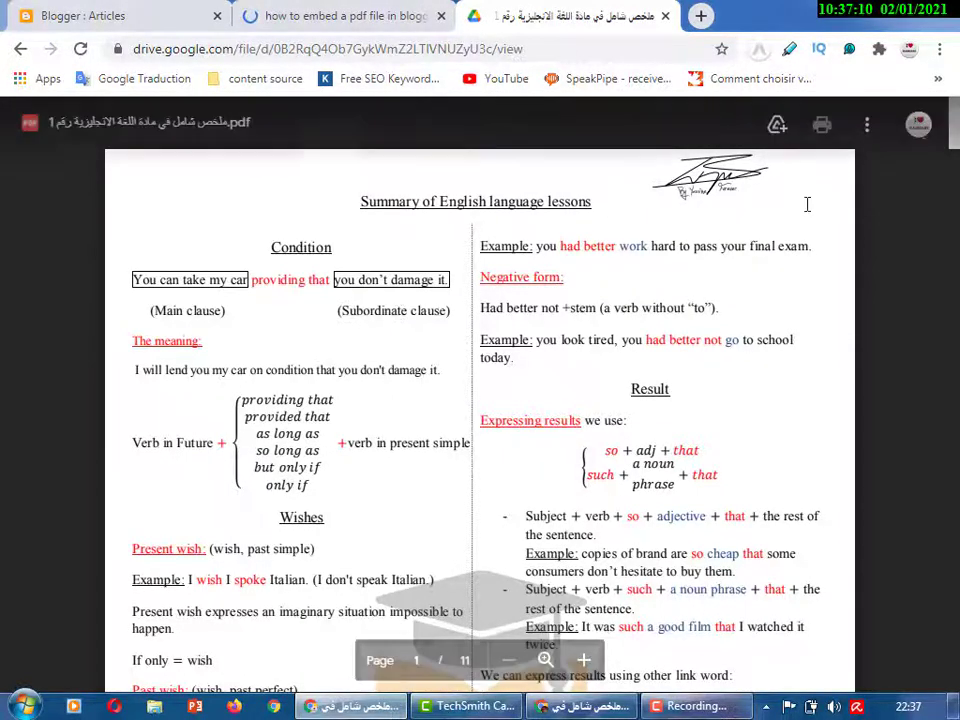
{"action": "left_click", "coordinate": [867, 132]}
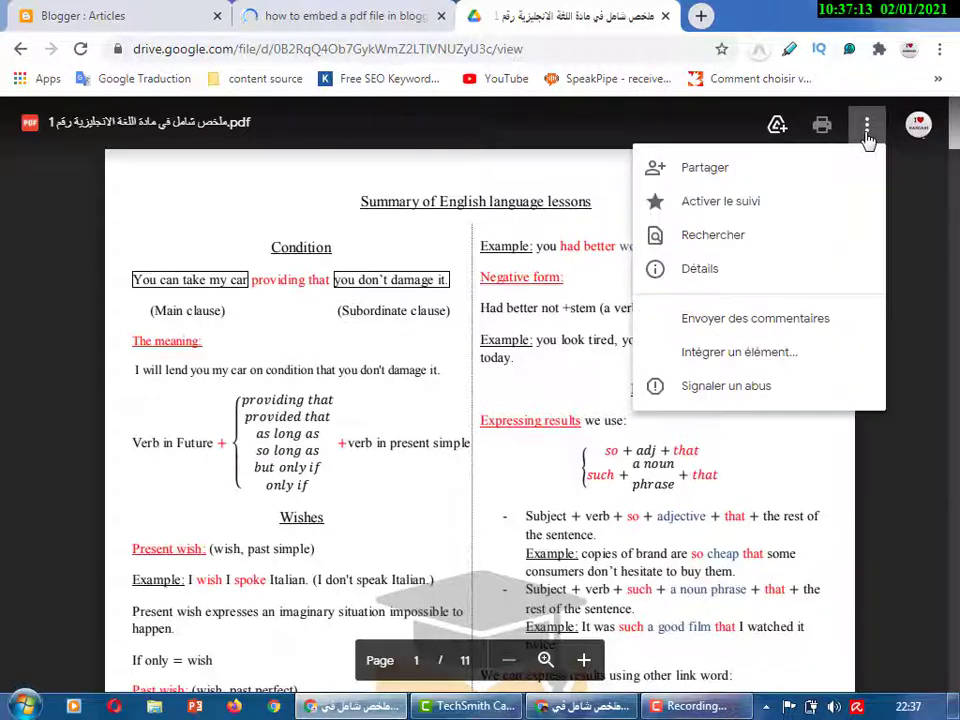
{"action": "left_click", "coordinate": [735, 355]}
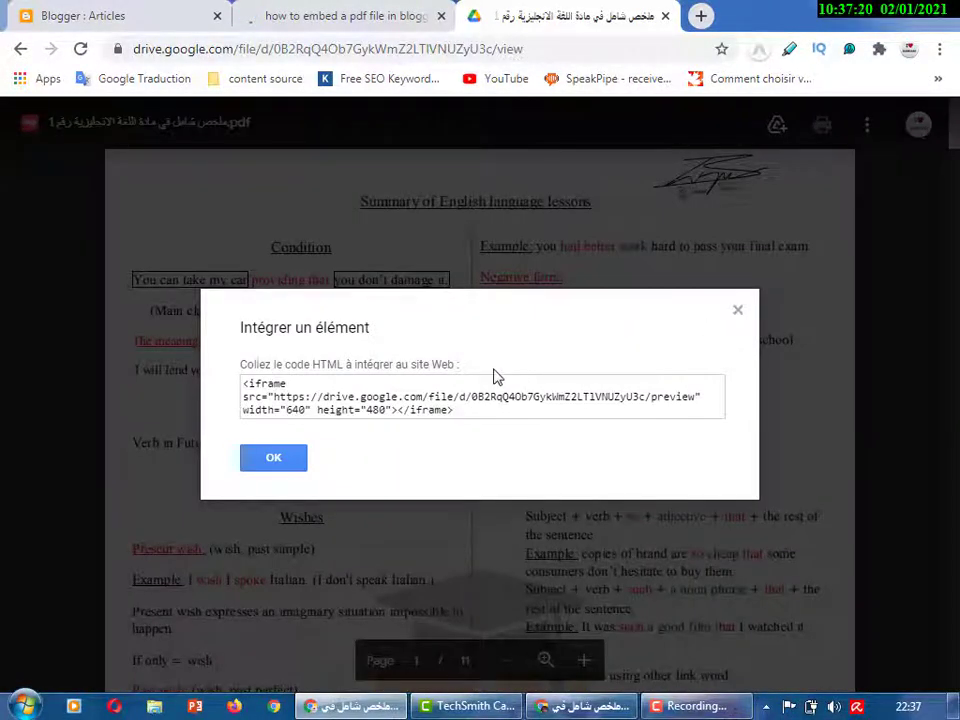
{"action": "left_click", "coordinate": [463, 404]}
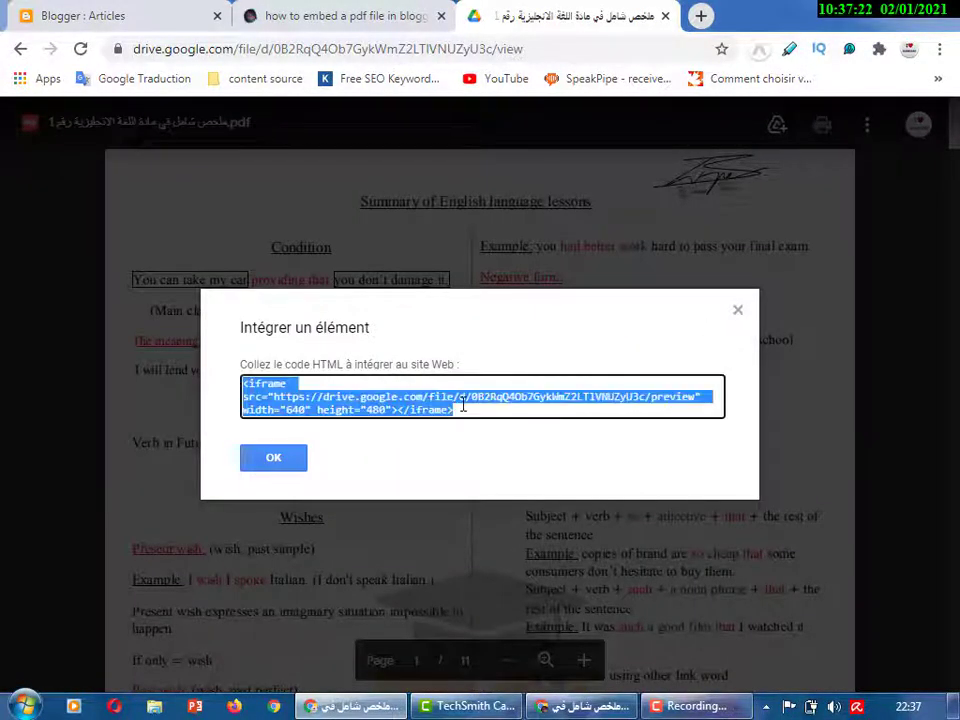
{"action": "right_click", "coordinate": [440, 400]}
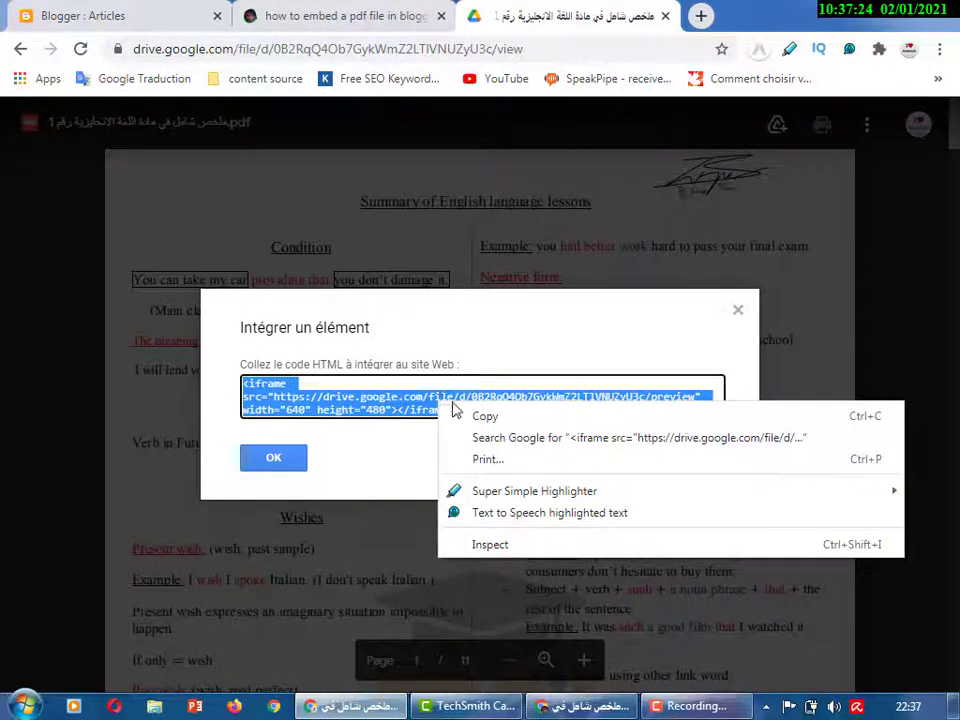
{"action": "left_click", "coordinate": [465, 418]}
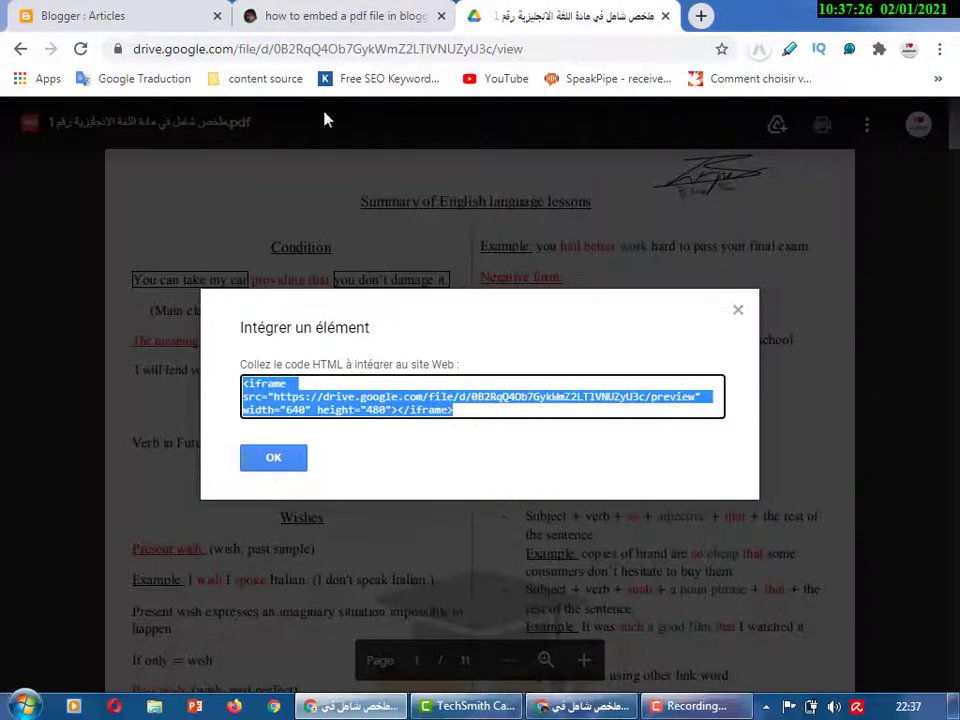
{"action": "left_click", "coordinate": [143, 12]}
Step: Add a placeholder line 'hhhhhhhhhhhhhh' to the post body
{"action": "left_click", "coordinate": [416, 325]}
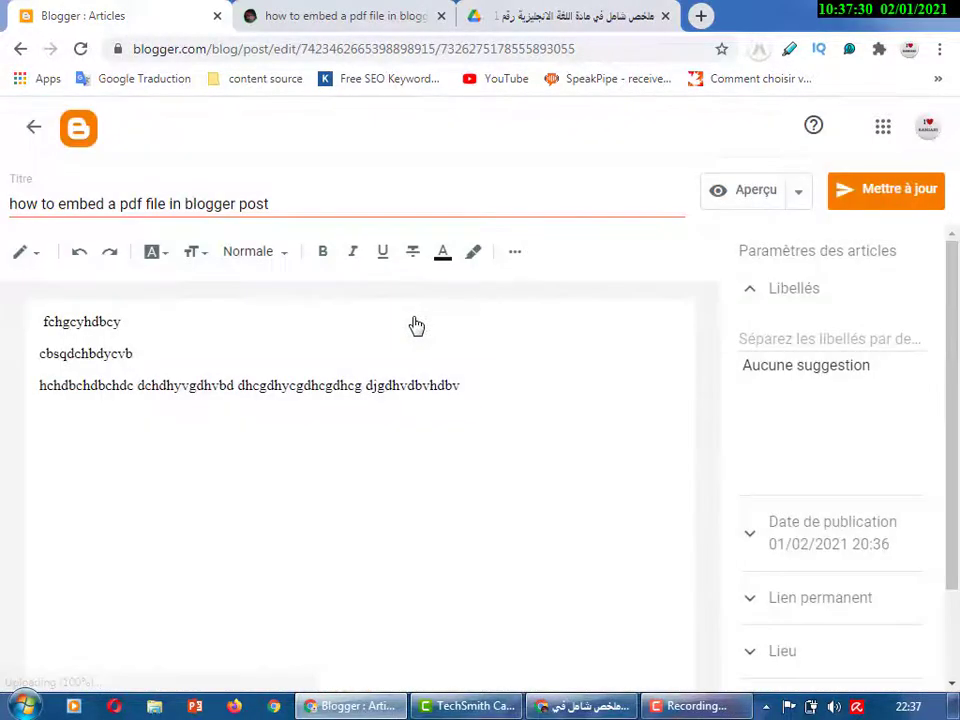
{"action": "key", "text": "Return"}
{"action": "key", "text": "Return"}
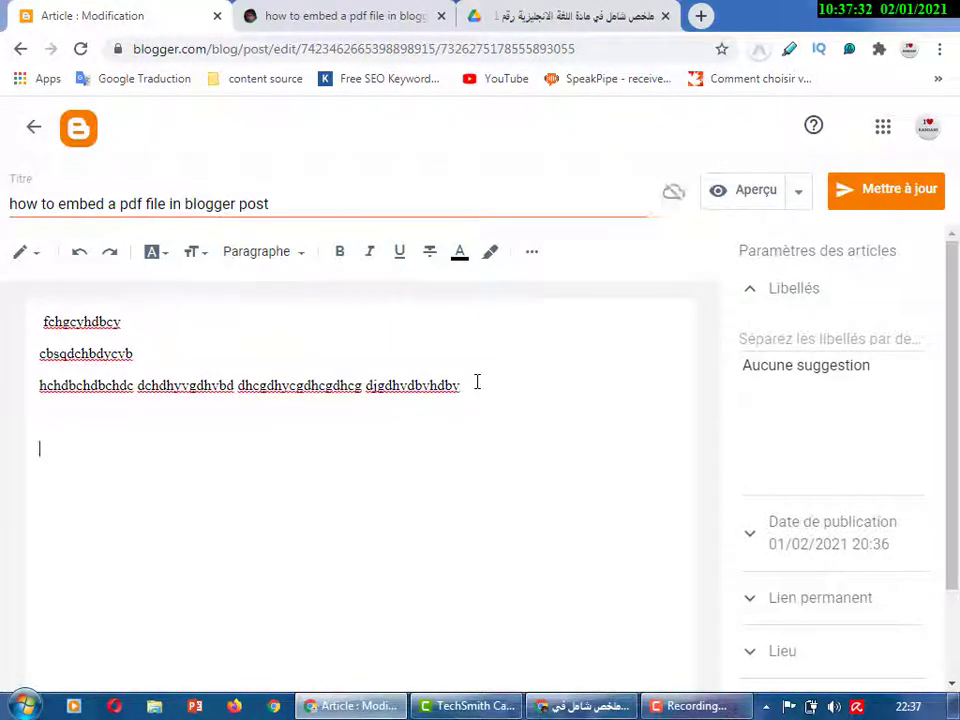
{"action": "type", "text": "hhhhhhhhhhhhhh"}
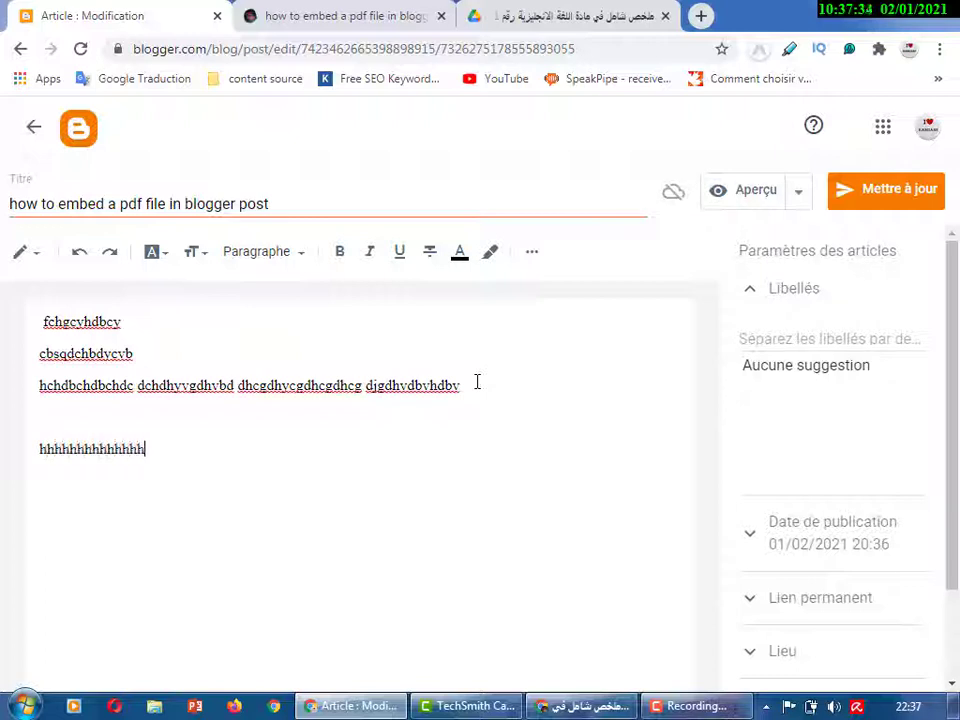
Step: In HTML view, replace the placeholder with the Drive iframe code and update the post
{"action": "left_click", "coordinate": [38, 256]}
{"action": "left_click", "coordinate": [66, 222]}
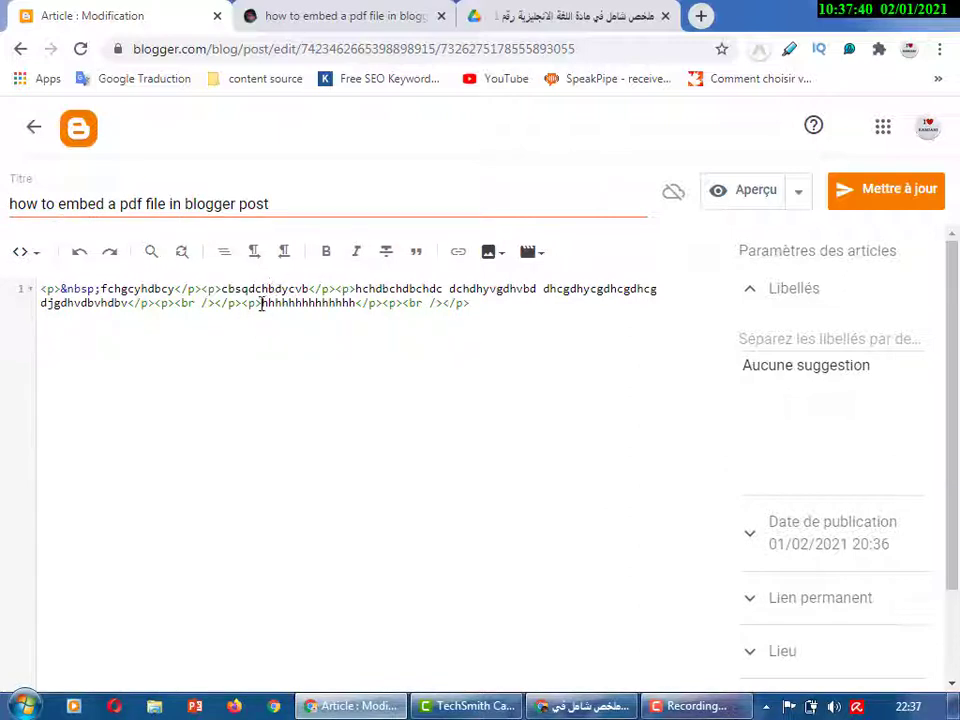
{"action": "left_click_drag", "start_coordinate": [262, 303], "coordinate": [356, 303]}
{"action": "right_click", "coordinate": [334, 302]}
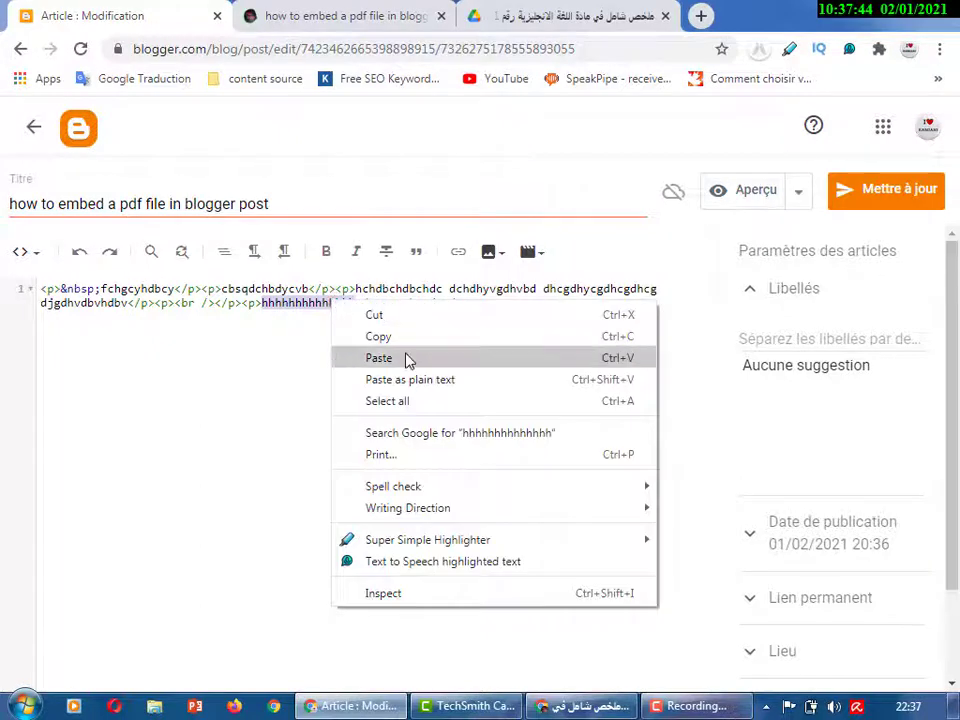
{"action": "left_click", "coordinate": [380, 358]}
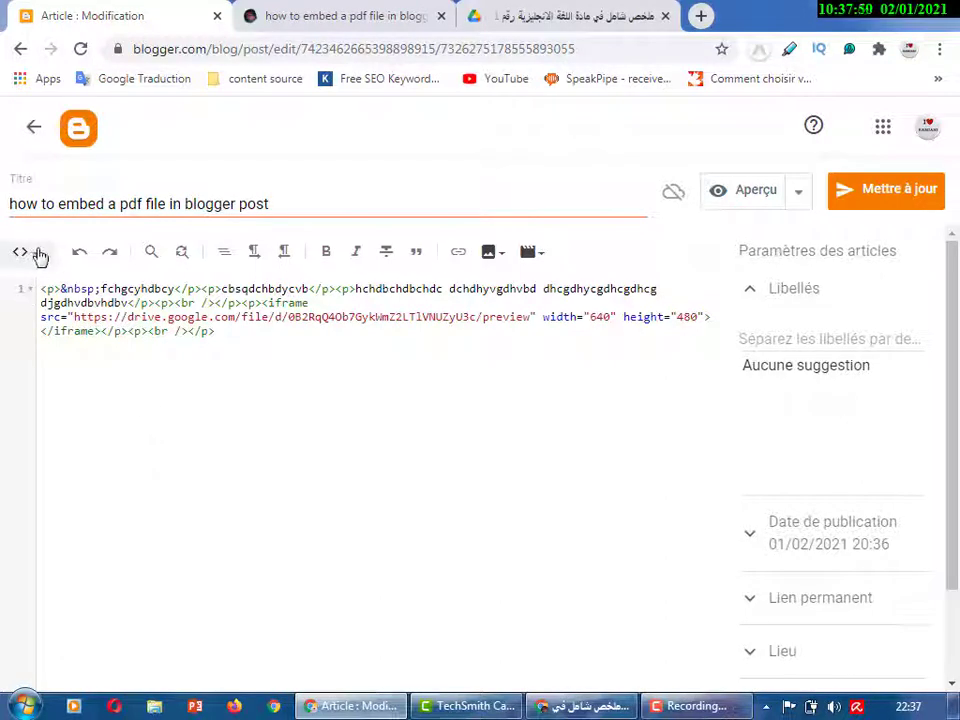
{"action": "left_click", "coordinate": [905, 192]}
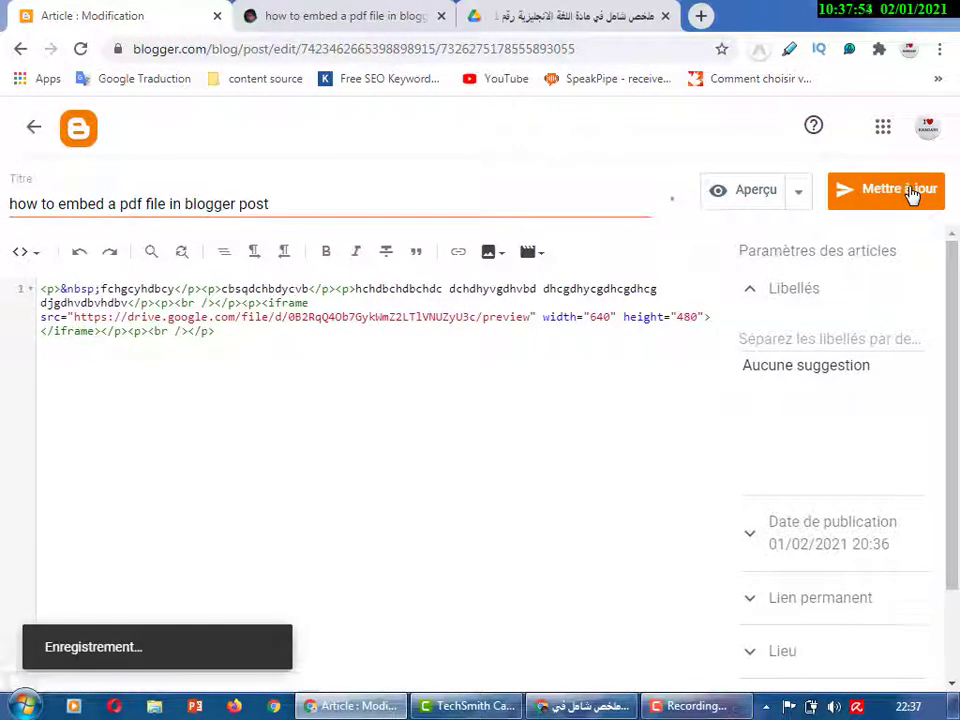
Step: Reload the published post and page through the embedded 11-page English lessons PDF
{"action": "left_click", "coordinate": [430, 15]}
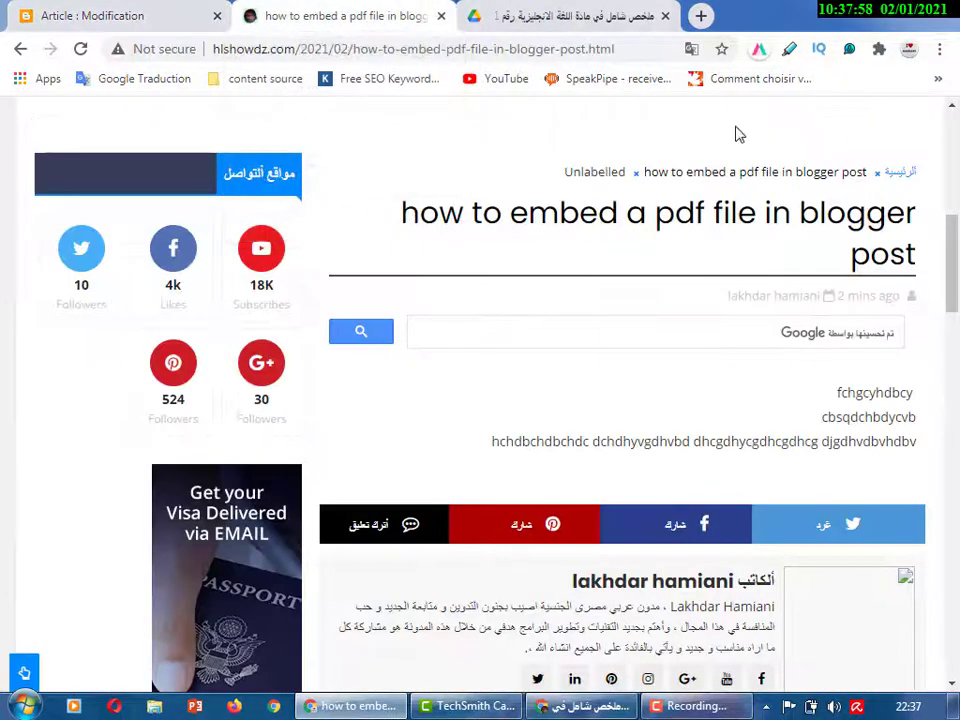
{"action": "left_click", "coordinate": [80, 48]}
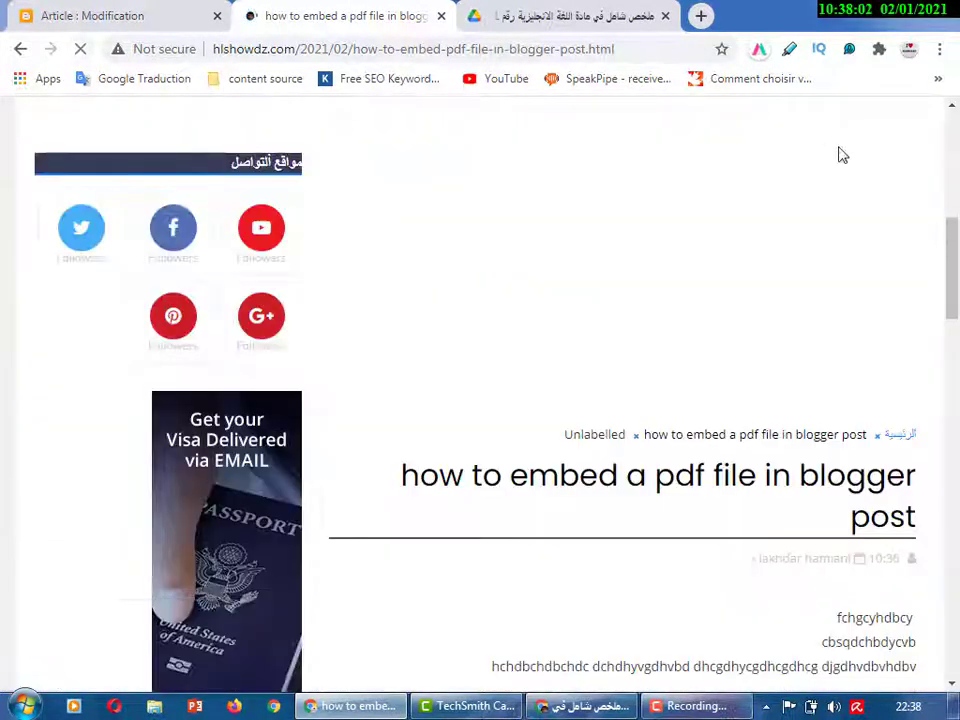
{"action": "left_click_drag", "start_coordinate": [953, 246], "coordinate": [945, 334]}
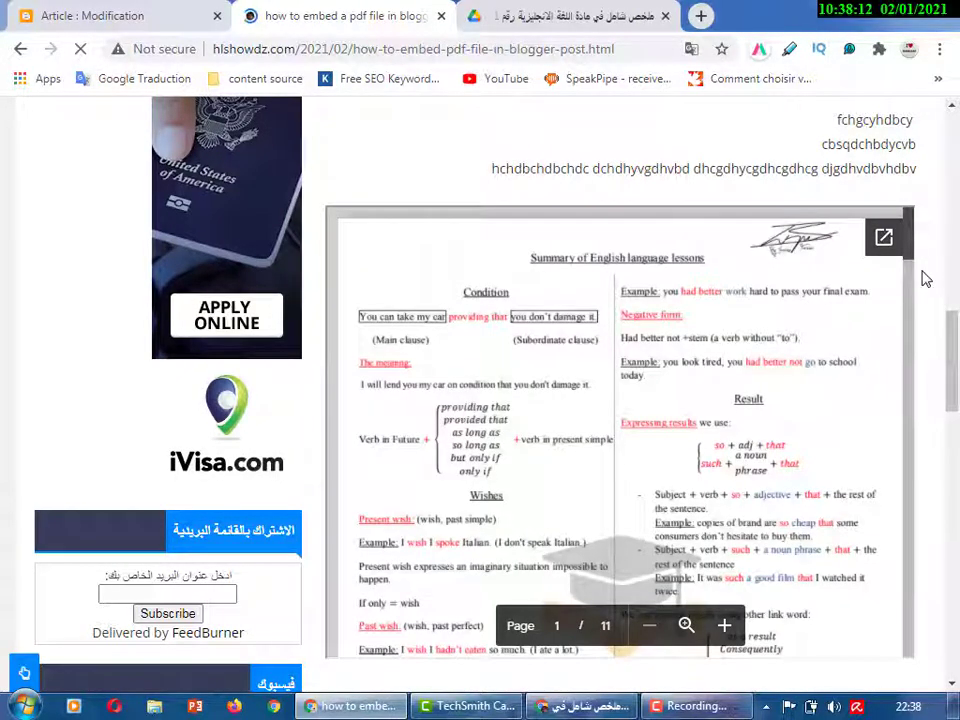
{"action": "left_click_drag", "start_coordinate": [912, 238], "coordinate": [910, 392]}
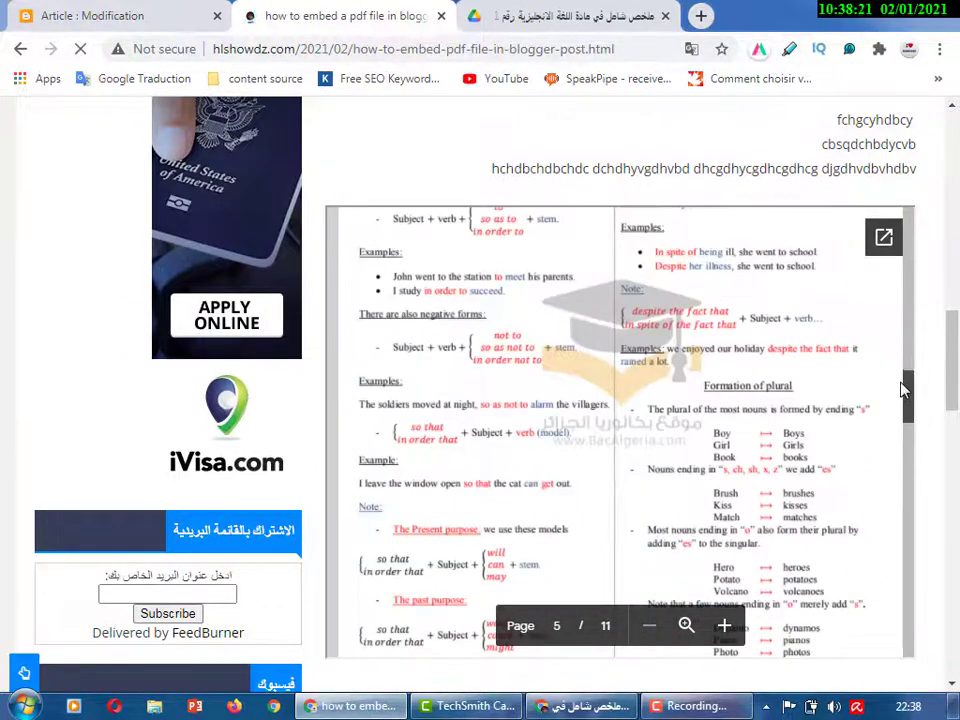
Step: Pop the embedded PDF out into its own tab, then return to the post
{"action": "left_click", "coordinate": [882, 238]}
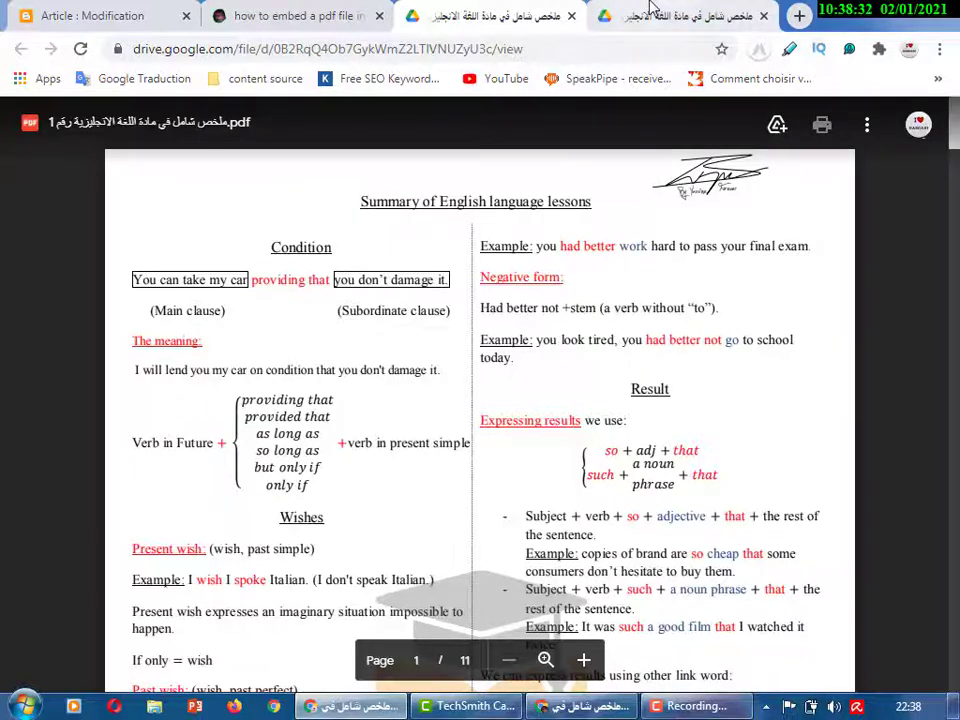
{"action": "left_click", "coordinate": [330, 15]}
{"action": "left_click_drag", "start_coordinate": [948, 390], "coordinate": [953, 285]}
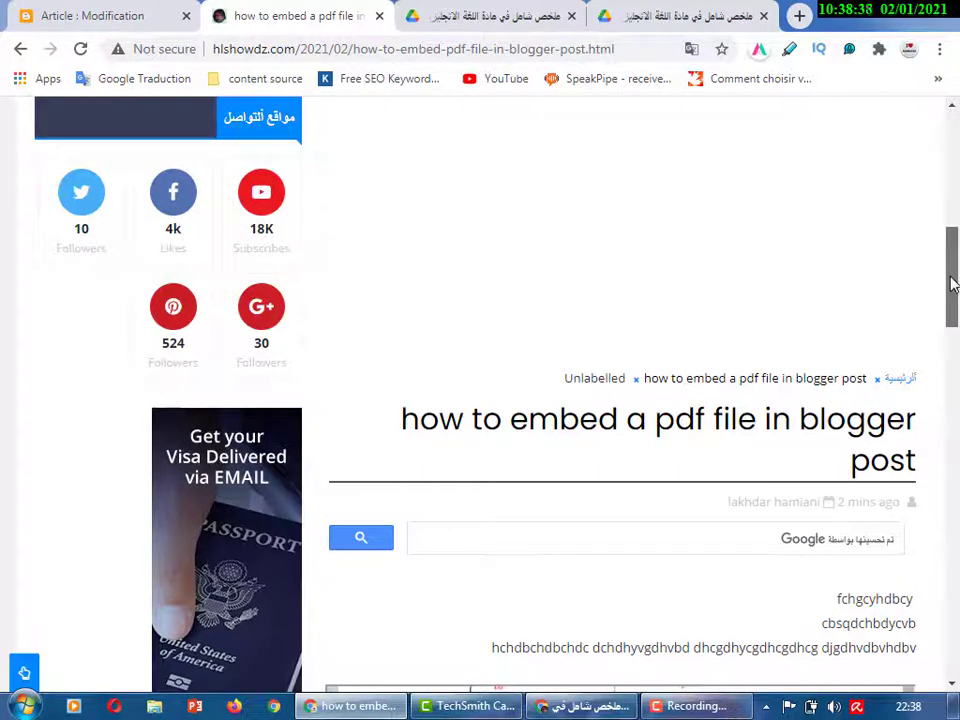